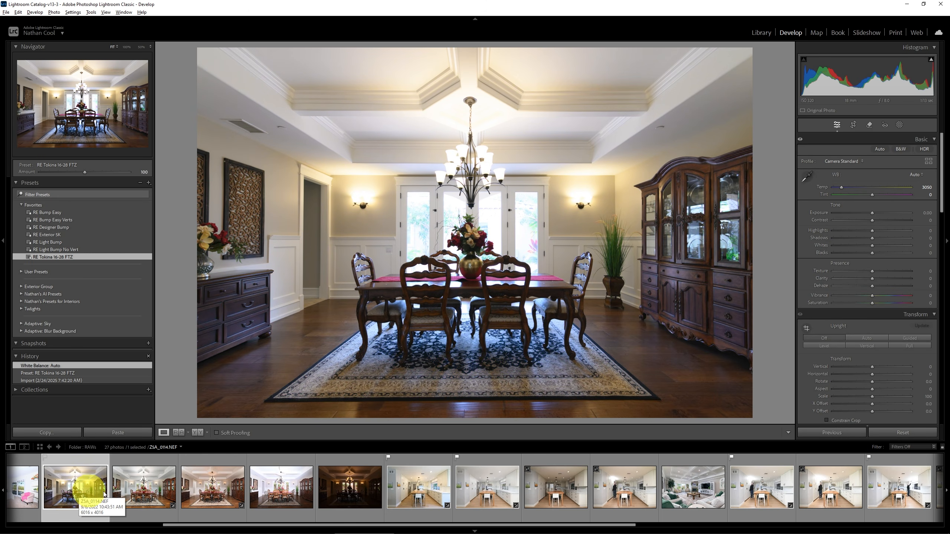
Try Auto white balance on another dining room photo and undo it.
{"action": "left_click", "coordinate": [219, 489]}
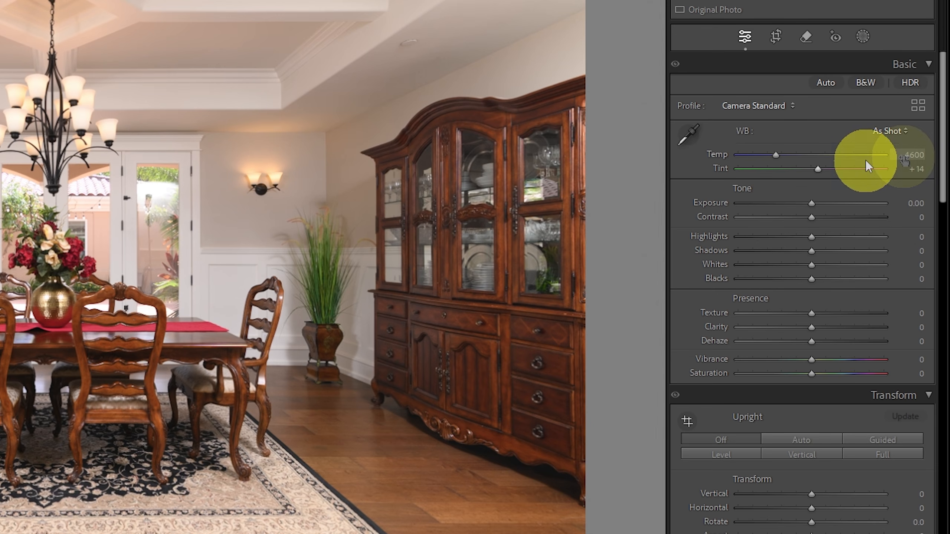
{"action": "left_click", "coordinate": [890, 131]}
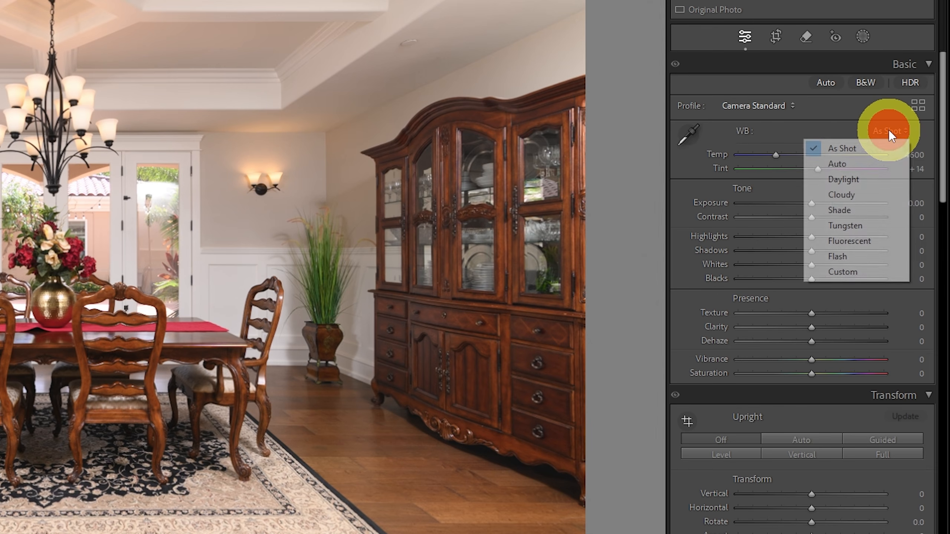
{"action": "left_click", "coordinate": [850, 163]}
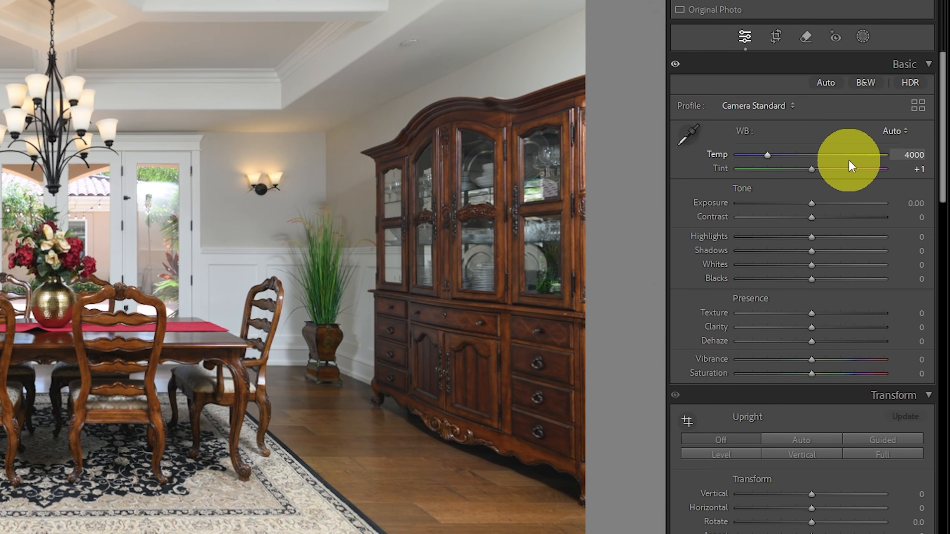
{"action": "key", "text": "ctrl+z"}
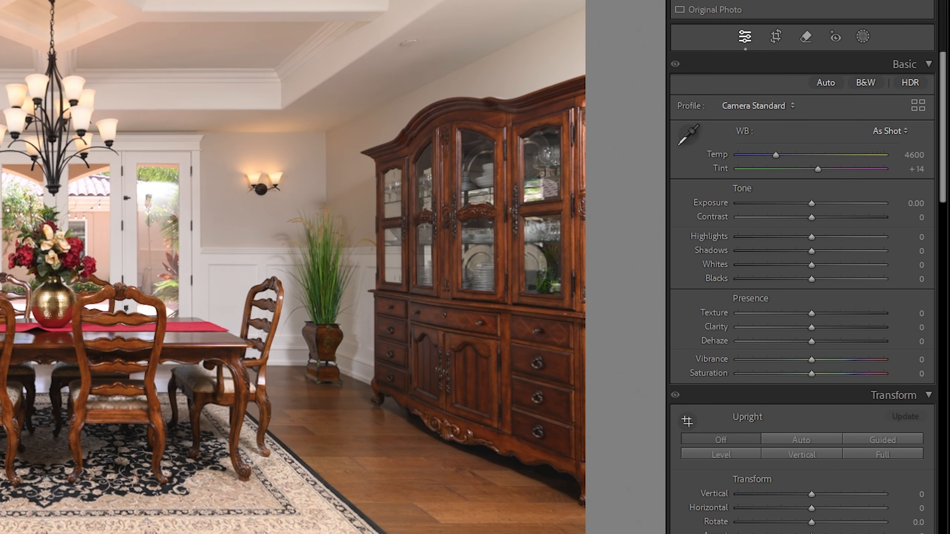
Toggle layer visibility in the dining room composite to compare it with the base exposure.
{"action": "key", "text": "ctrl+shift+u"}
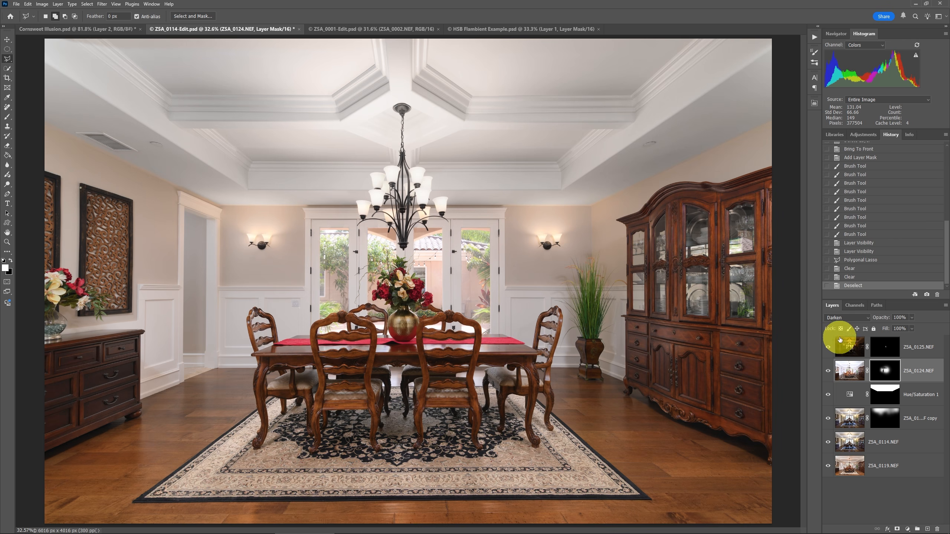
{"action": "left_click", "coordinate": [828, 394]}
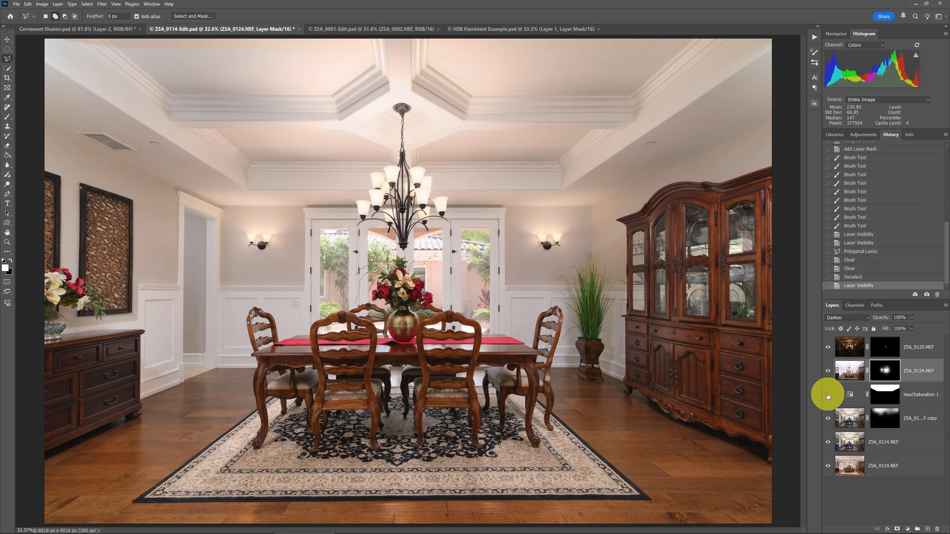
{"action": "left_click", "coordinate": [828, 396]}
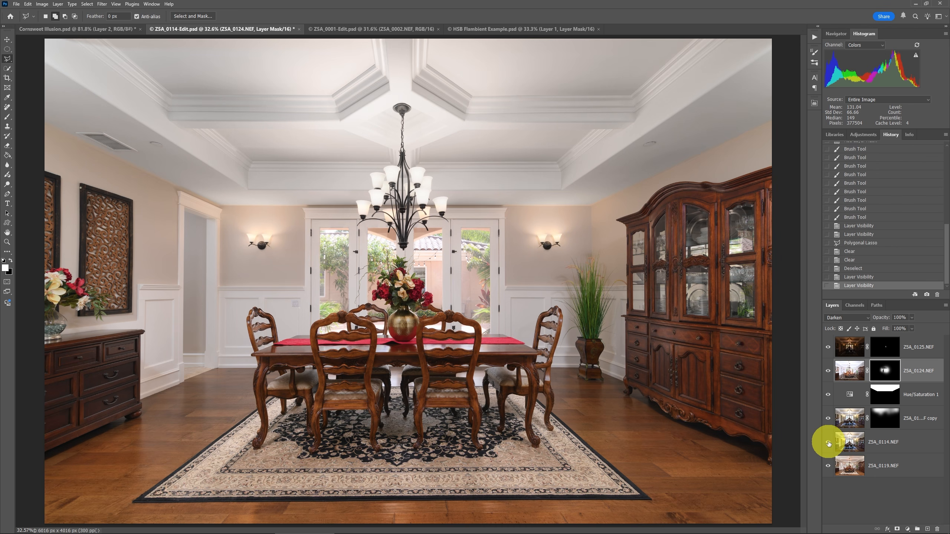
{"action": "left_click", "coordinate": [827, 466], "text": "alt"}
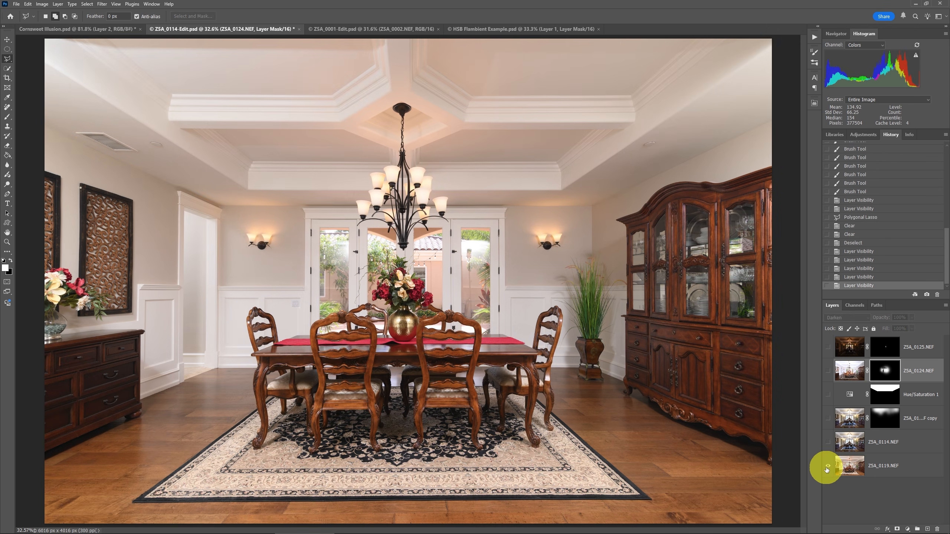
{"action": "left_click", "coordinate": [826, 468], "text": "alt"}
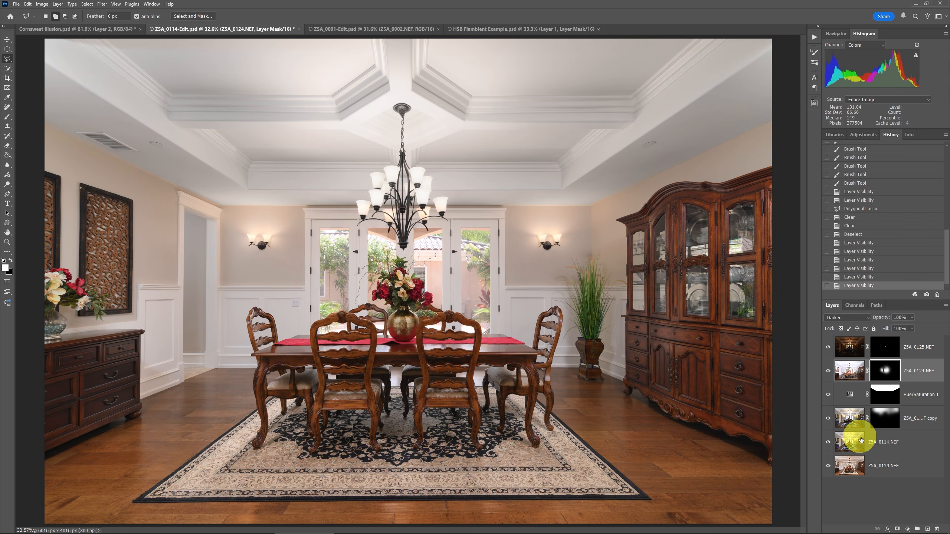
Add a Curves adjustment layer named Curves 1 above the ZSA_0119.NEF layer.
{"action": "left_click", "coordinate": [848, 466]}
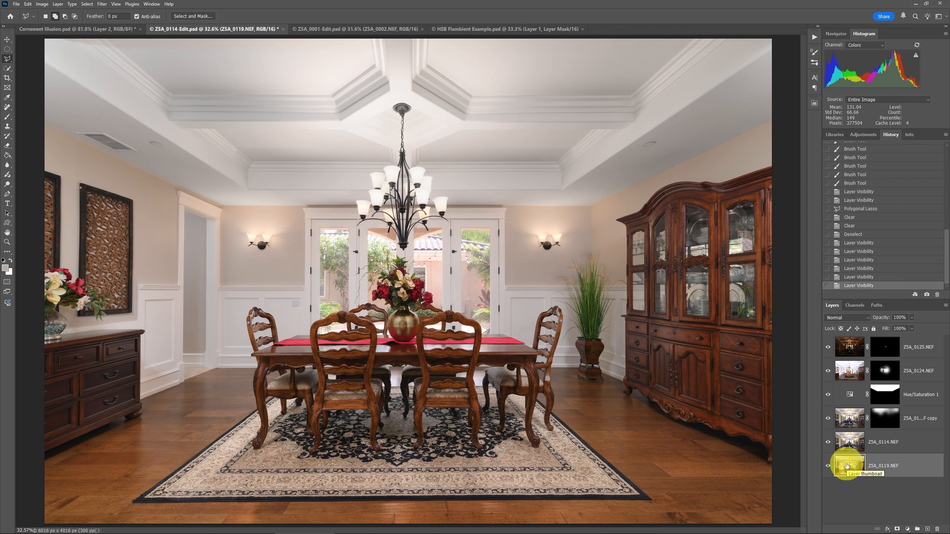
{"action": "left_click", "coordinate": [59, 5]}
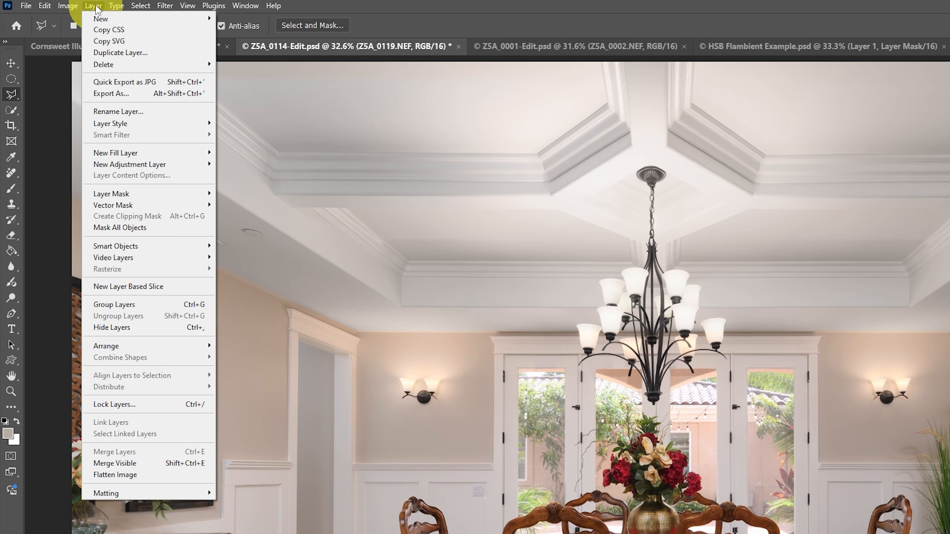
{"action": "mouse_move", "coordinate": [179, 164]}
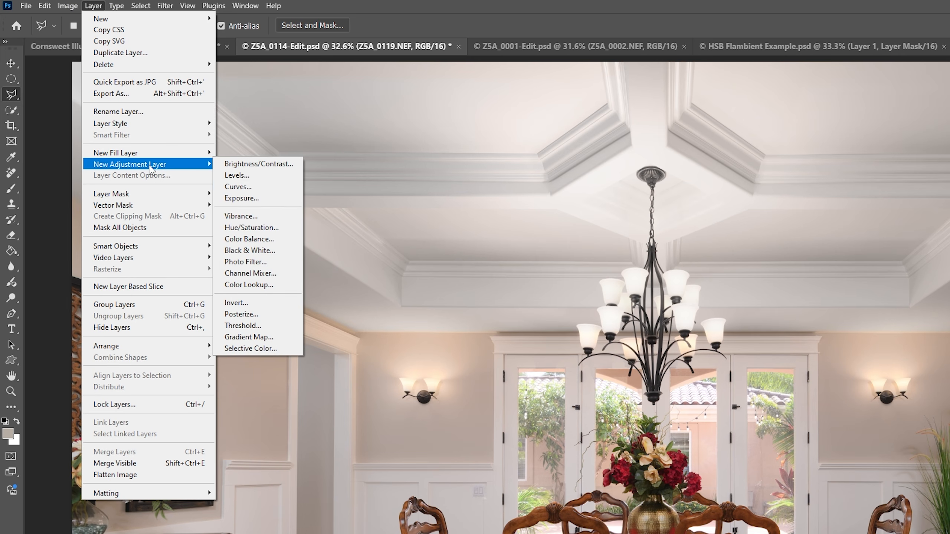
{"action": "left_click", "coordinate": [230, 186]}
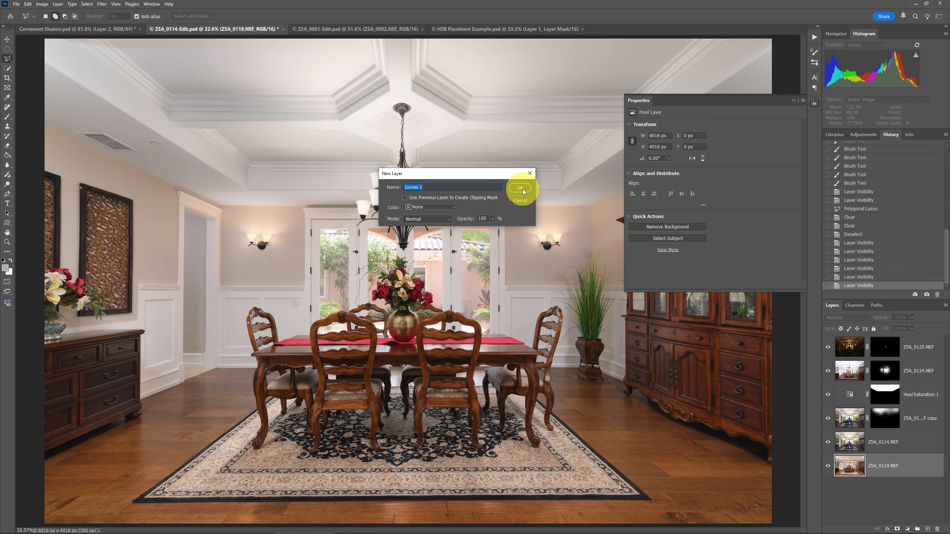
{"action": "left_click", "coordinate": [520, 188]}
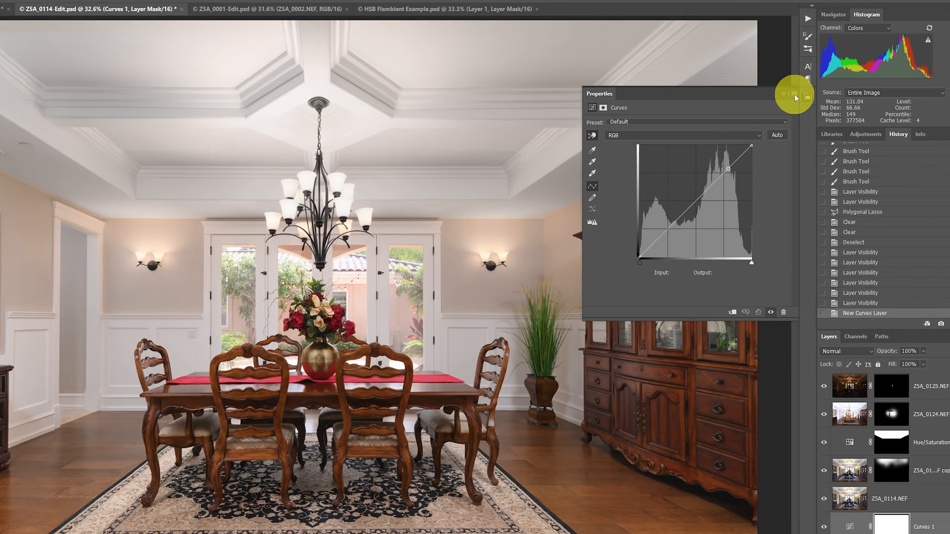
Set the curve's auto options to Find Dark & Light Colors with Snap Neutral Midtones and confirm.
{"action": "left_click", "coordinate": [803, 101]}
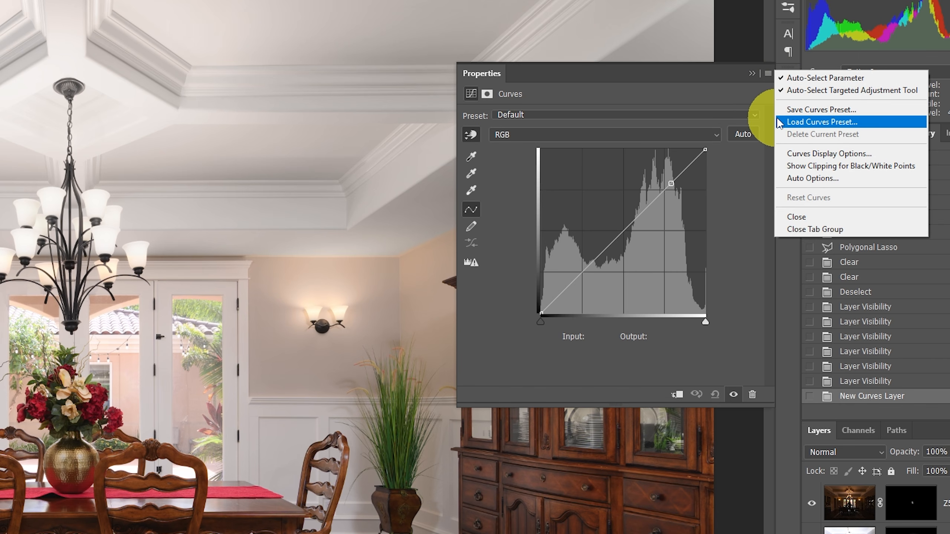
{"action": "left_click", "coordinate": [812, 180]}
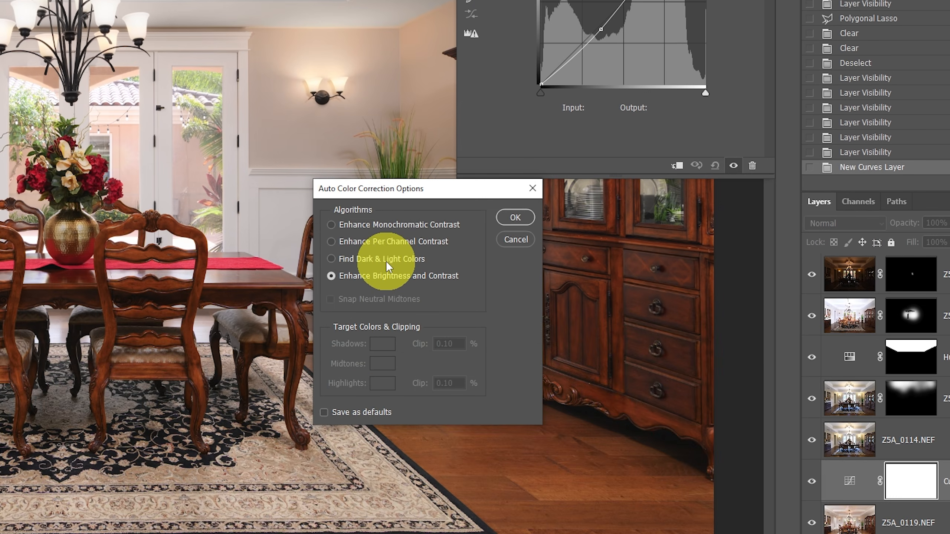
{"action": "left_click", "coordinate": [386, 261]}
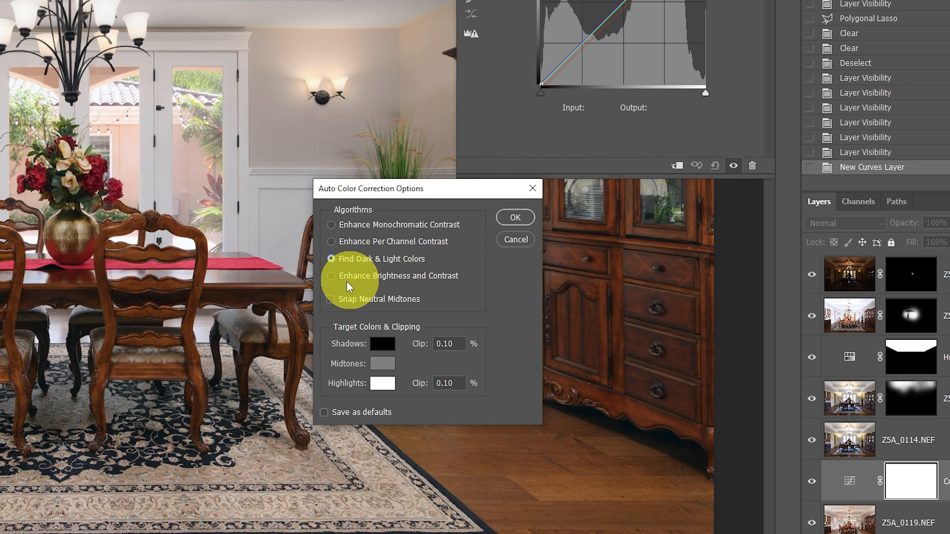
{"action": "left_click", "coordinate": [331, 302]}
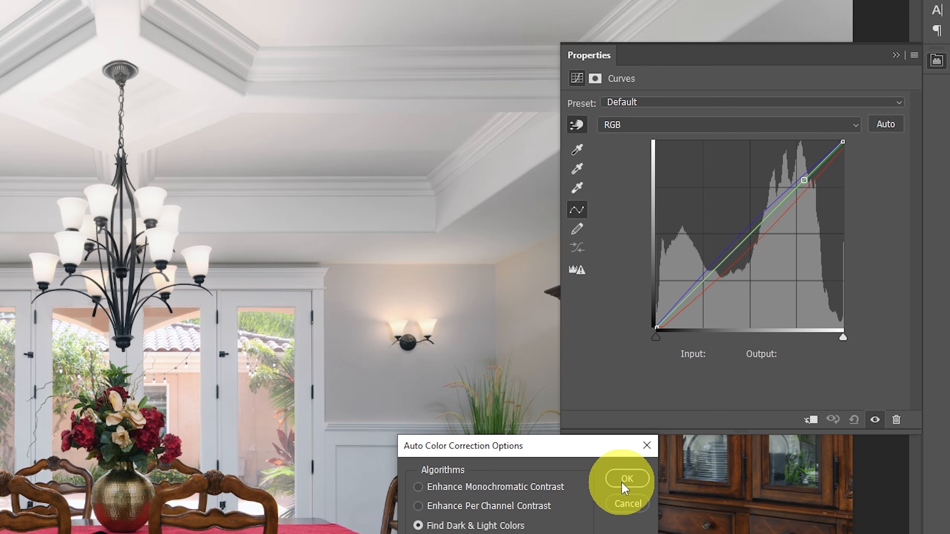
{"action": "left_click", "coordinate": [622, 482]}
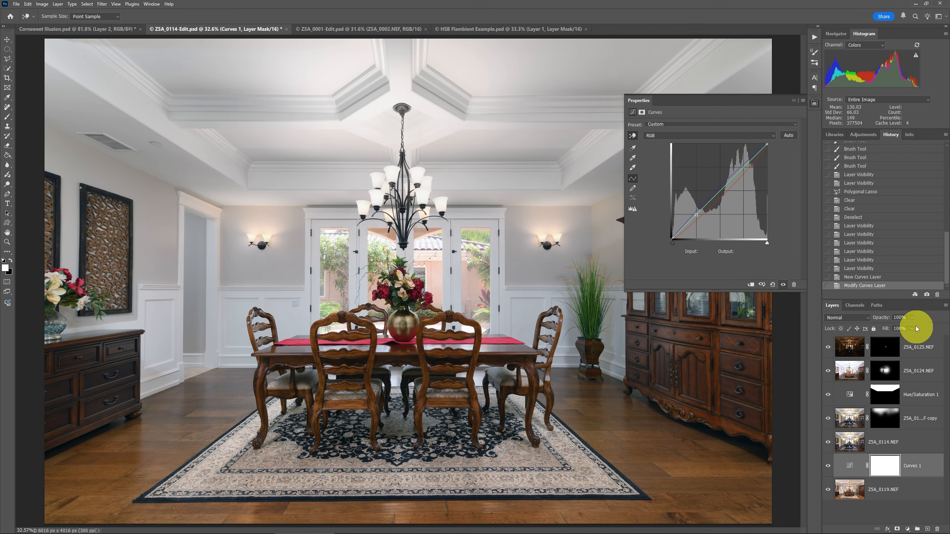
Lower the Curves 1 layer's opacity and close the Properties panel.
{"action": "left_click", "coordinate": [912, 317]}
{"action": "left_click_drag", "start_coordinate": [912, 329], "coordinate": [903, 331]}
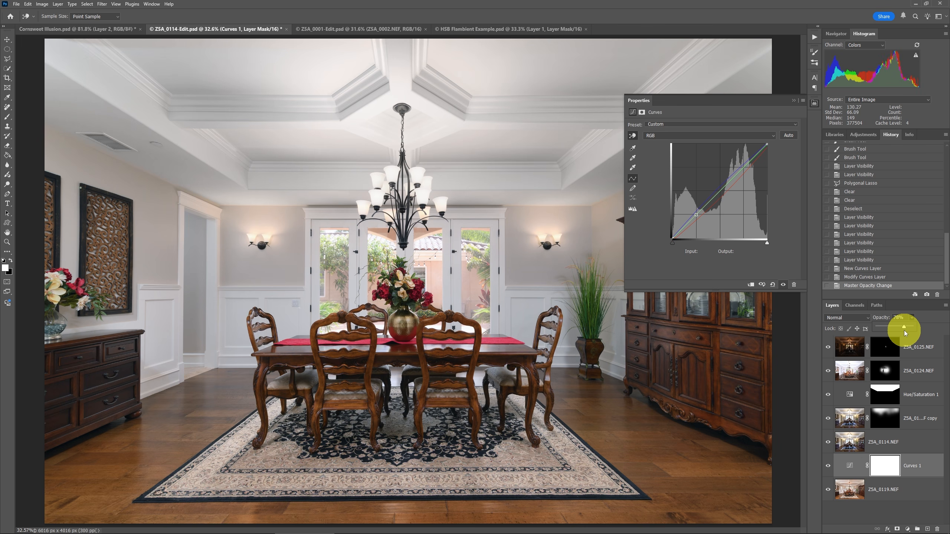
{"action": "left_click", "coordinate": [794, 100]}
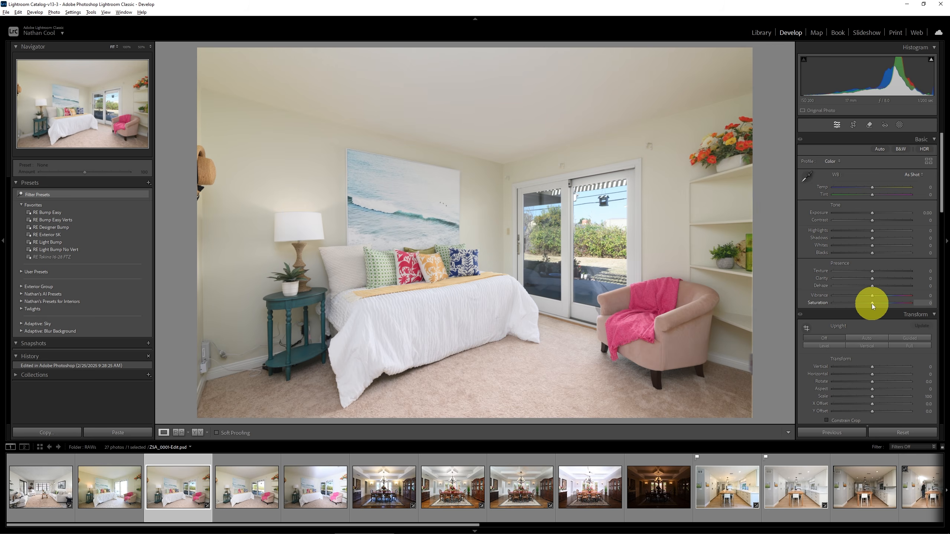
Raise Saturation and Vibrance to +100 on the bedroom photo, then reset both.
{"action": "left_click_drag", "start_coordinate": [871, 304], "coordinate": [925, 306]}
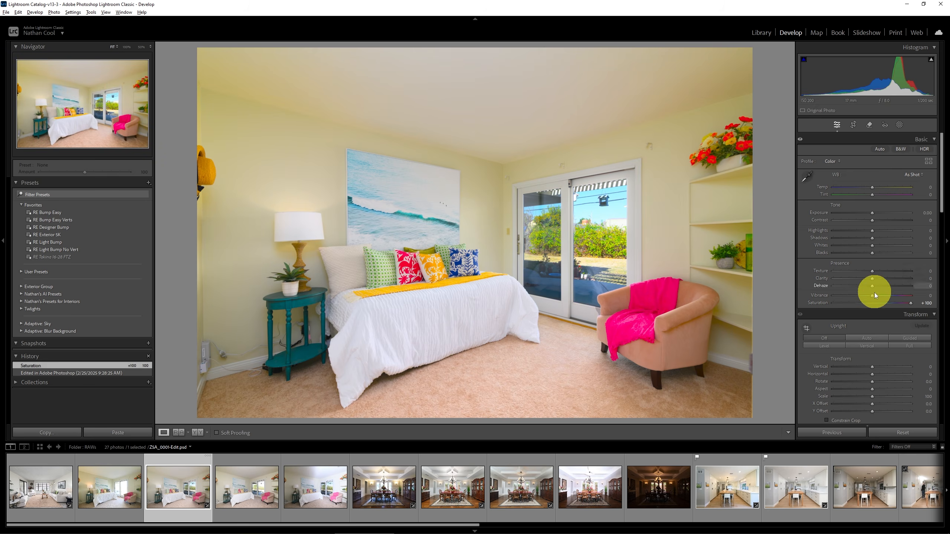
{"action": "left_click_drag", "start_coordinate": [873, 296], "coordinate": [916, 297]}
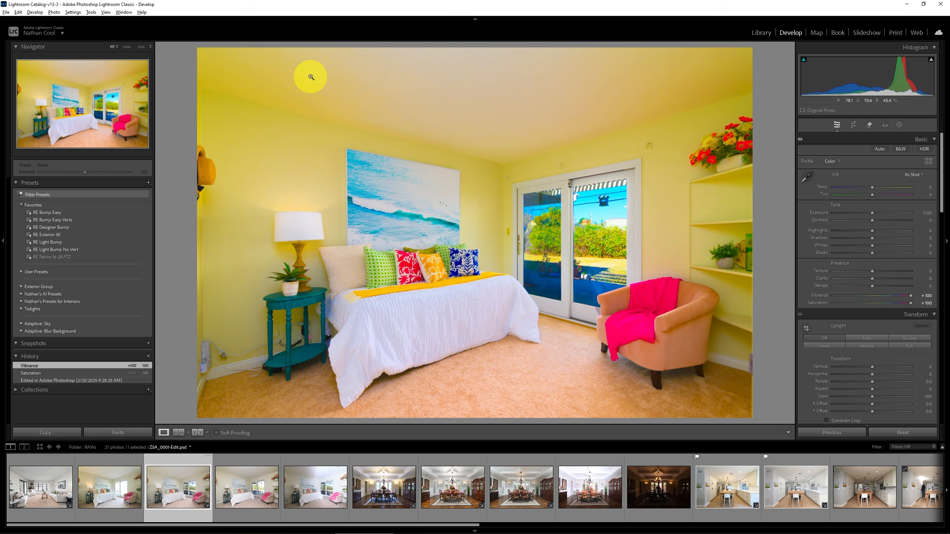
{"action": "double_click", "coordinate": [911, 296]}
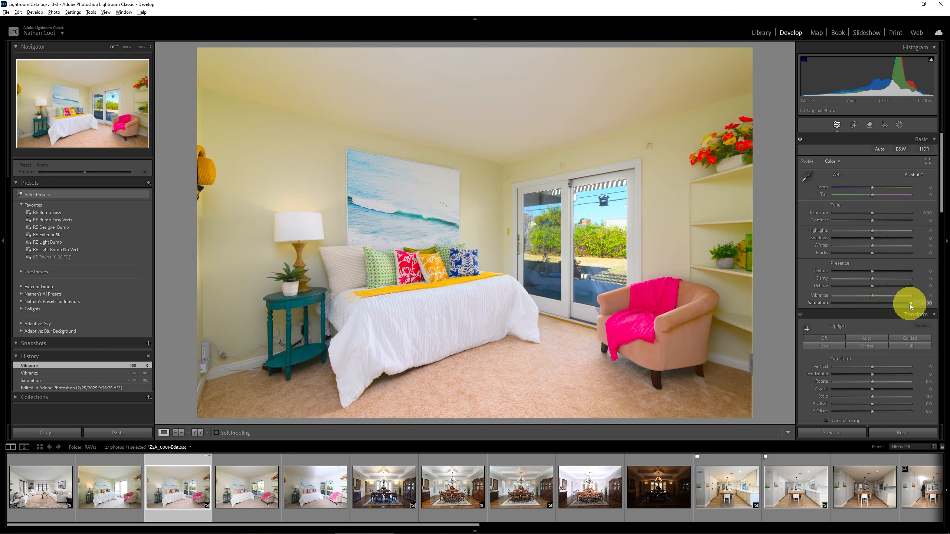
{"action": "double_click", "coordinate": [910, 303]}
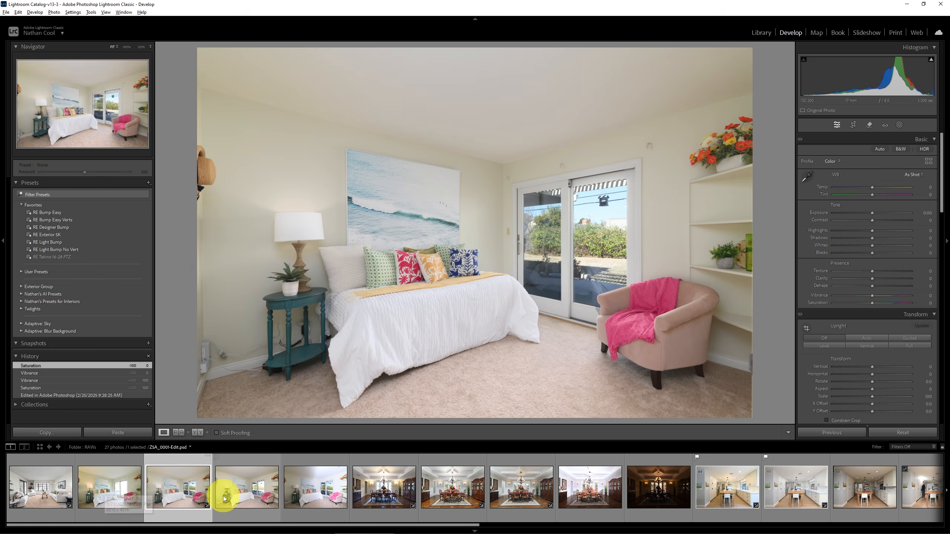
Browse the bedroom photos in the filmstrip.
{"action": "left_click", "coordinate": [246, 495]}
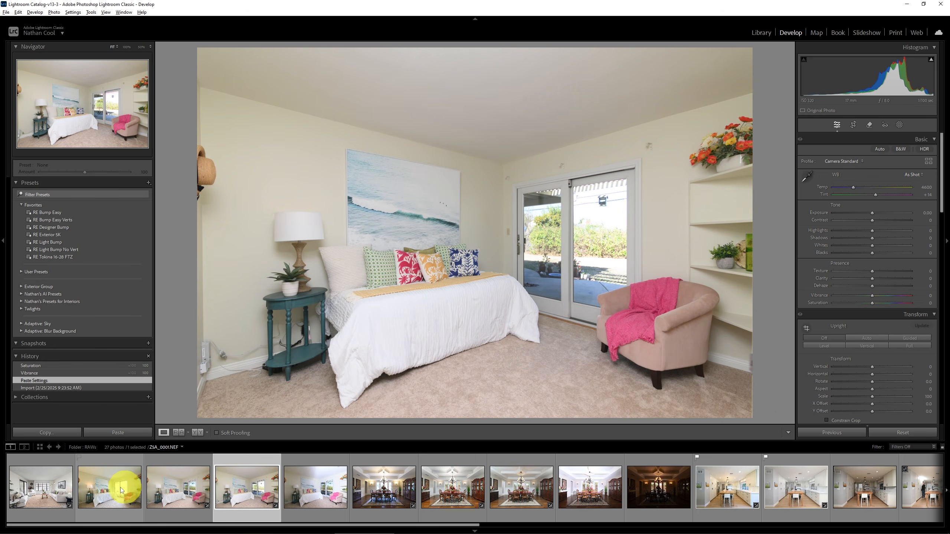
{"action": "left_click", "coordinate": [111, 491]}
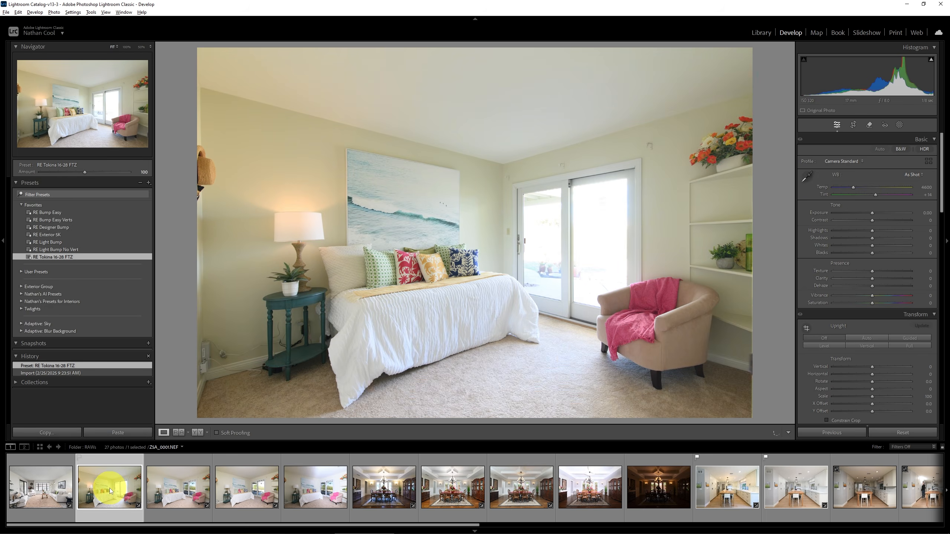
{"action": "left_click", "coordinate": [251, 496]}
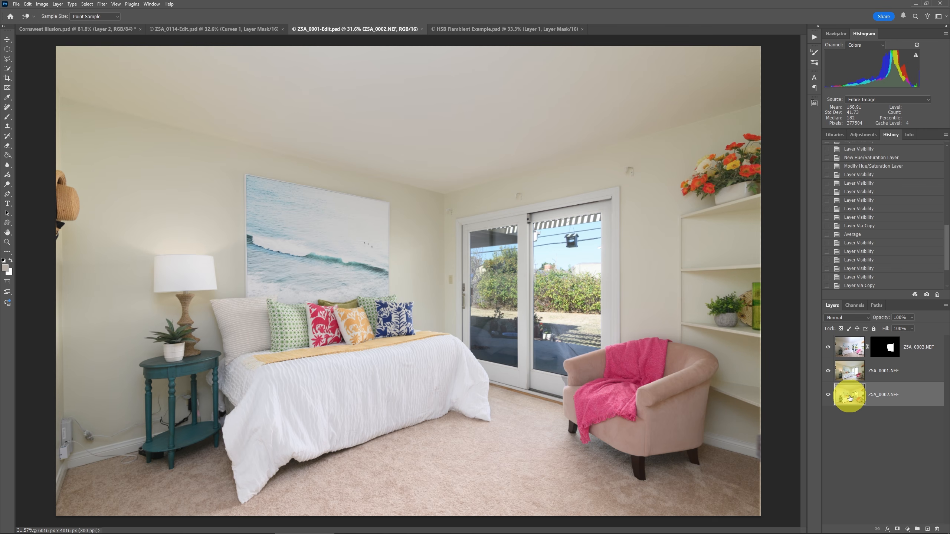
Duplicate the ZSA_0002.NEF layer in the bedroom composite.
{"action": "left_click", "coordinate": [828, 396]}
{"action": "left_click", "coordinate": [828, 396]}
{"action": "key", "text": "l"}
{"action": "left_click", "coordinate": [853, 396]}
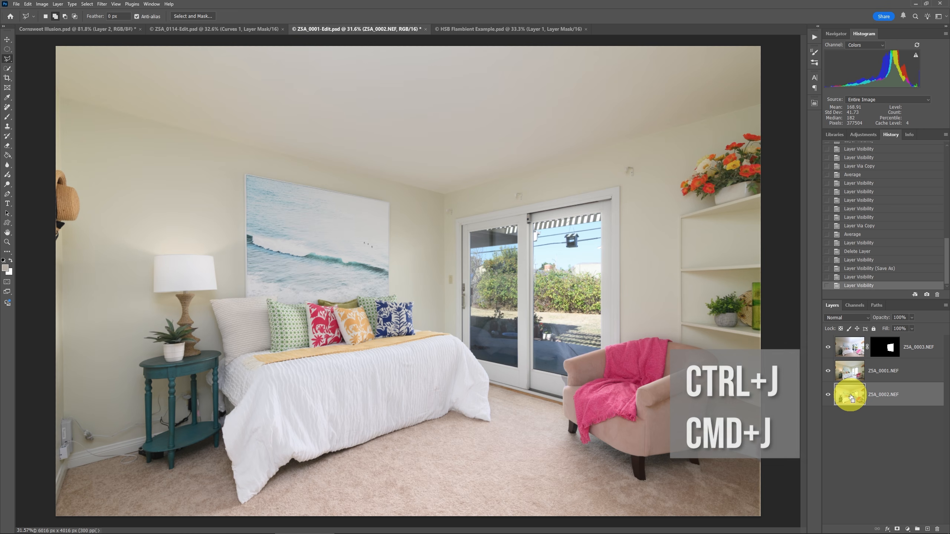
{"action": "key", "text": "ctrl+j"}
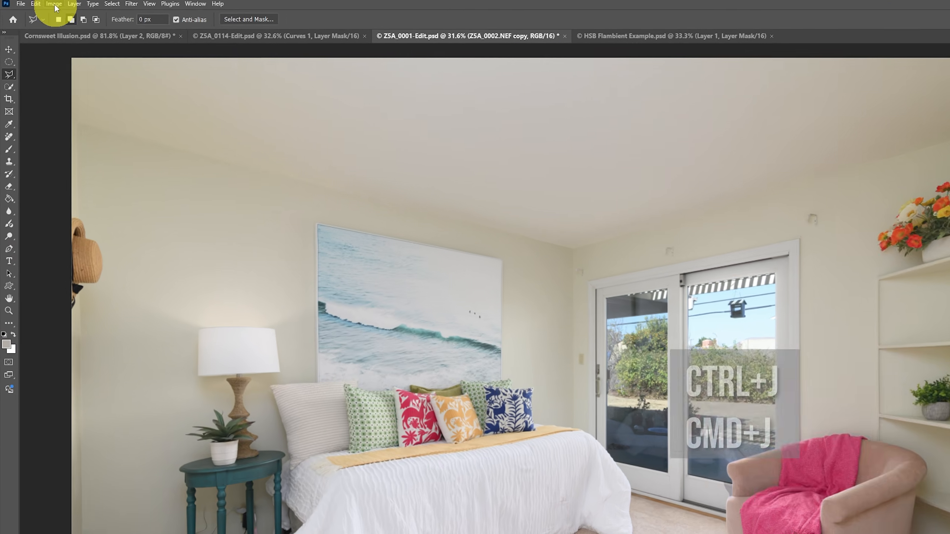
Apply Auto Color to the ZSA_0002.NEF copy layer and toggle its visibility to compare.
{"action": "left_click", "coordinate": [54, 4]}
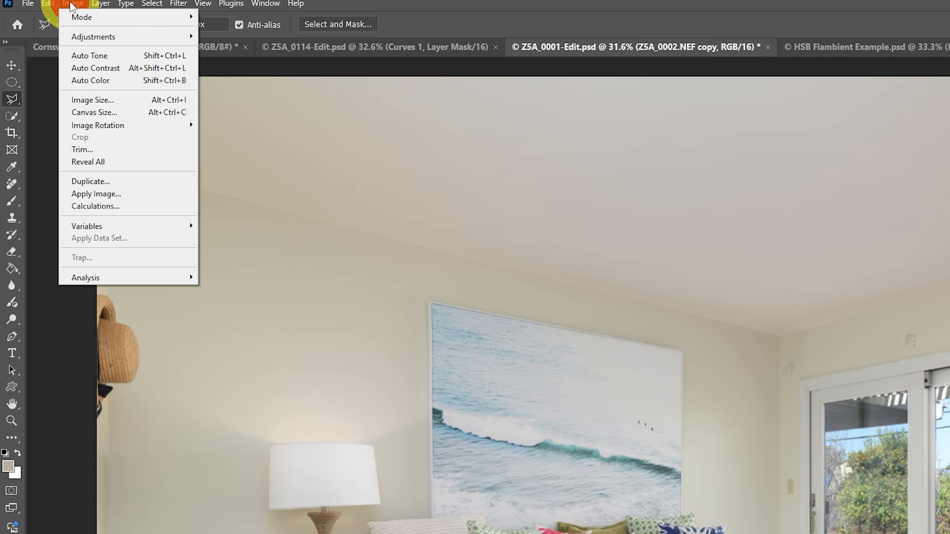
{"action": "left_click", "coordinate": [95, 80]}
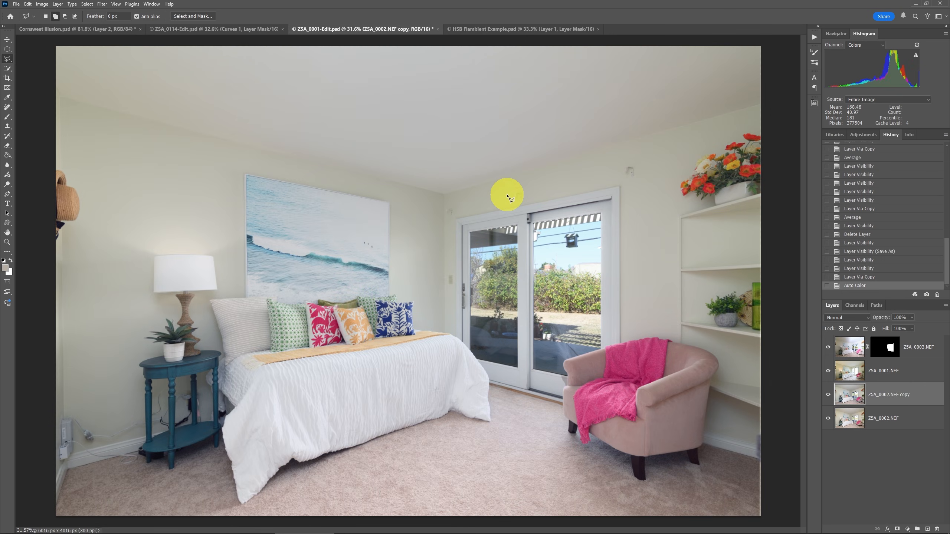
{"action": "left_click", "coordinate": [828, 396]}
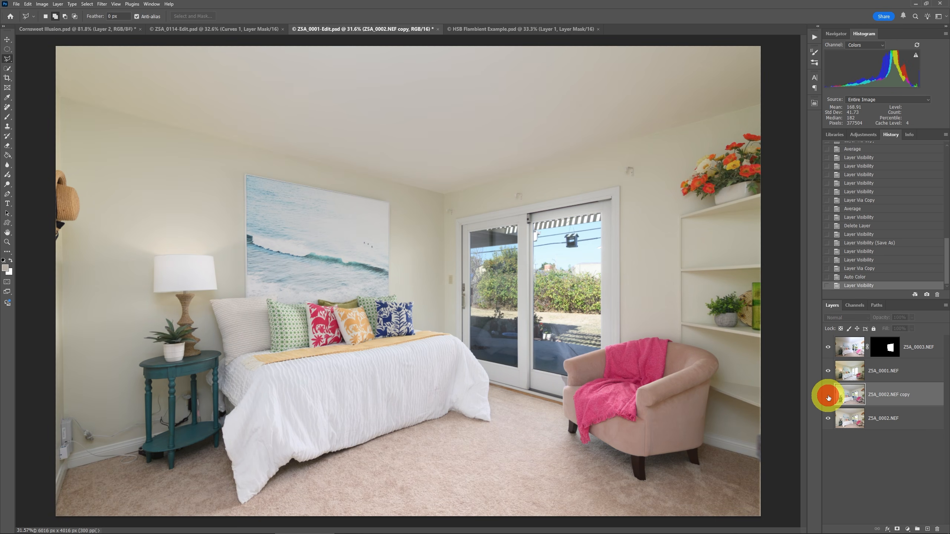
{"action": "left_click", "coordinate": [828, 398]}
{"action": "left_click", "coordinate": [828, 397]}
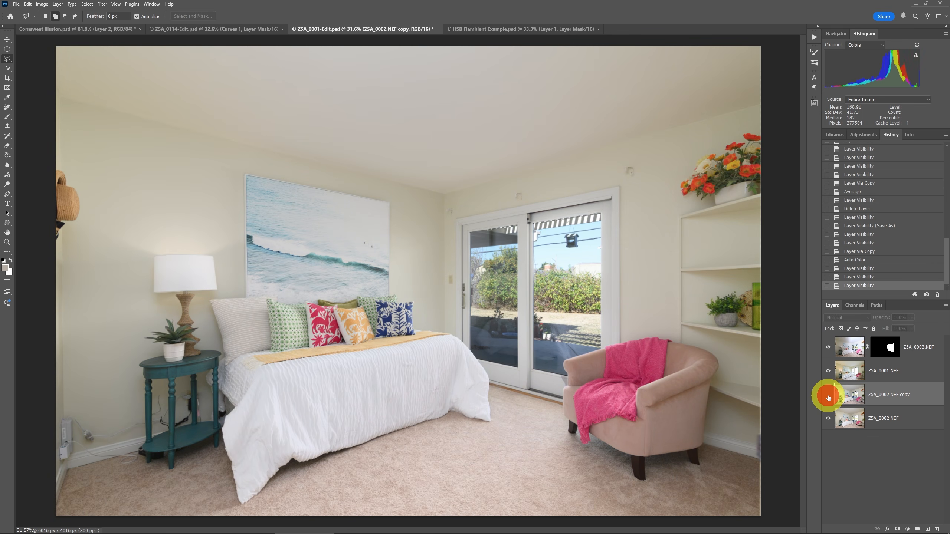
{"action": "left_click", "coordinate": [828, 395]}
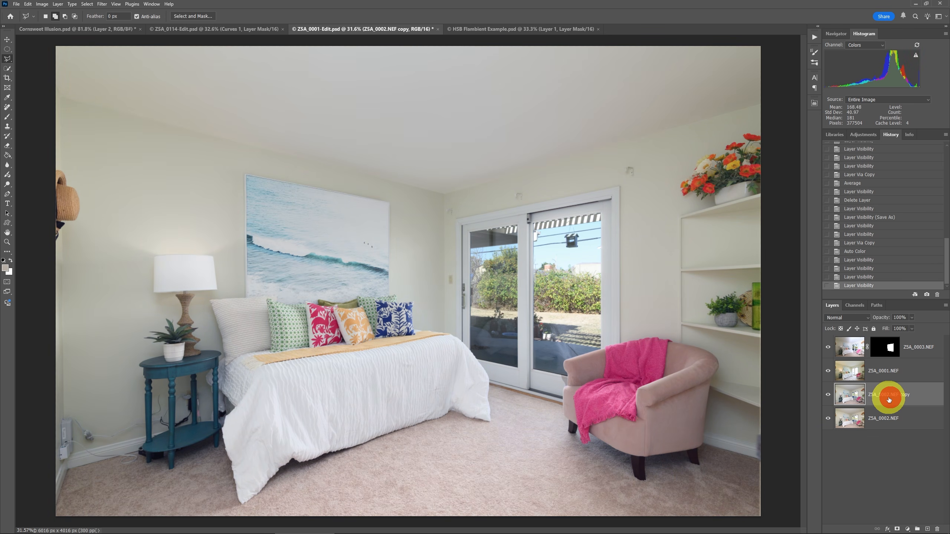
Add a Hue/Saturation adjustment layer above the ZSA_0002.NEF copy layer and set its Saturation to +100.
{"action": "key", "text": "alt+l"}
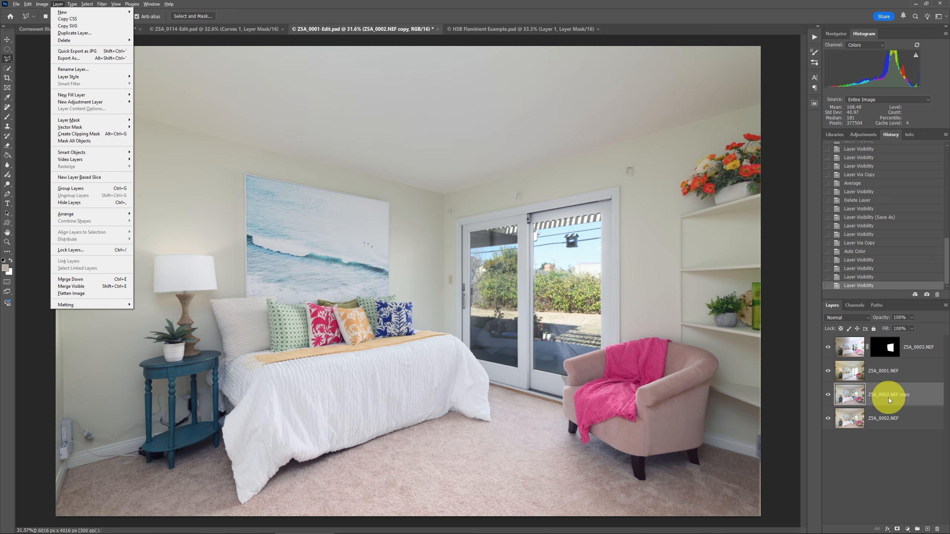
{"action": "left_click", "coordinate": [95, 102]}
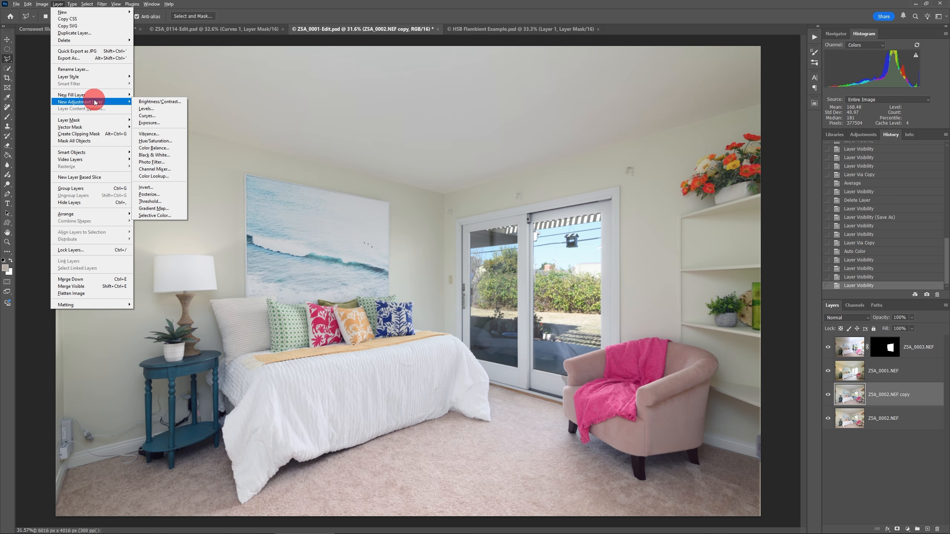
{"action": "left_click", "coordinate": [159, 141]}
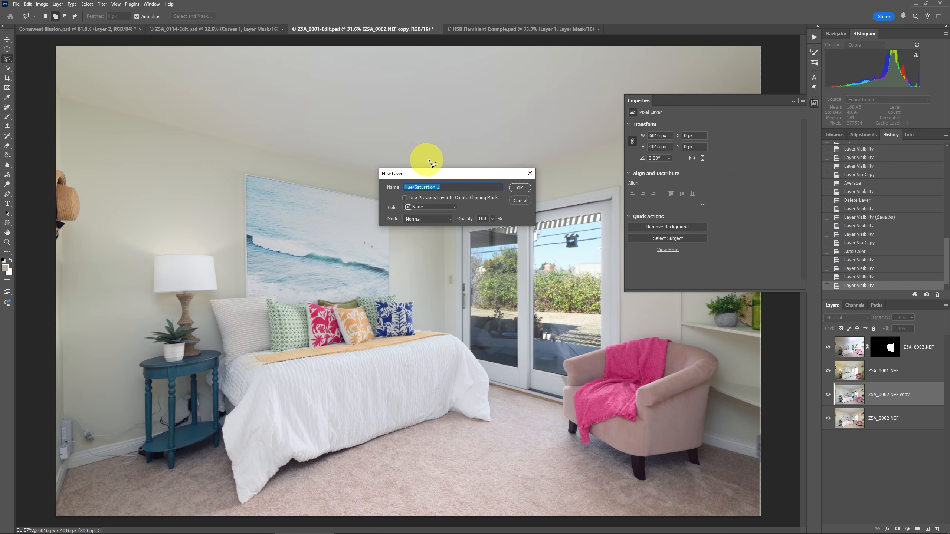
{"action": "left_click", "coordinate": [516, 189]}
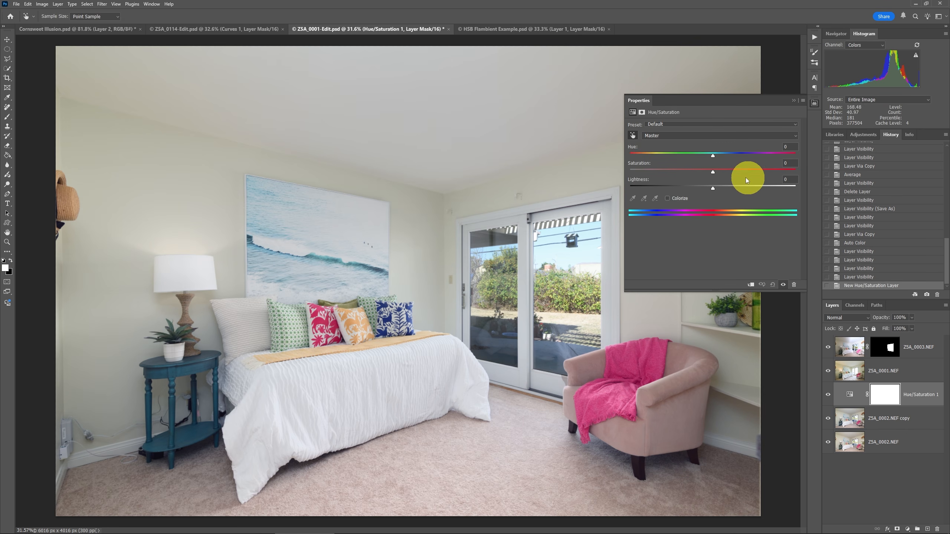
{"action": "left_click_drag", "start_coordinate": [713, 173], "coordinate": [796, 172]}
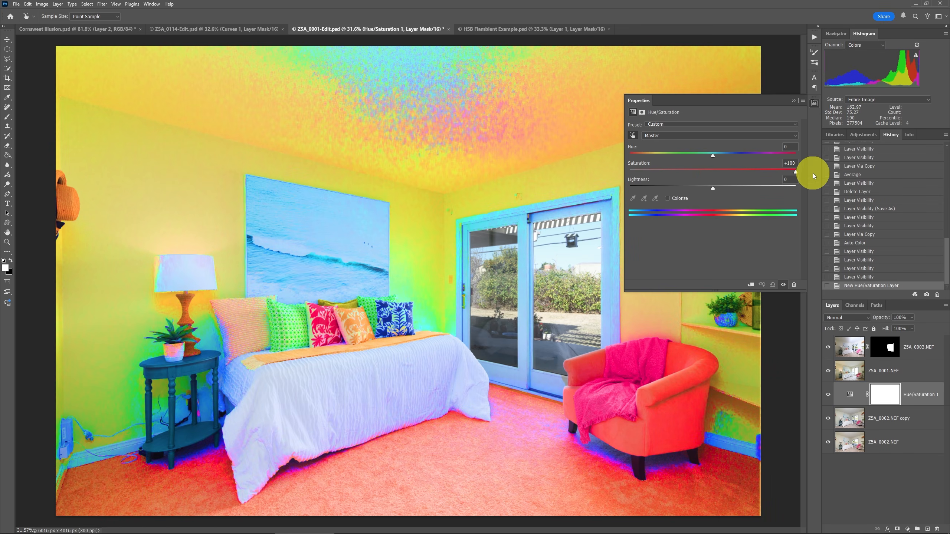
{"action": "left_click", "coordinate": [794, 100]}
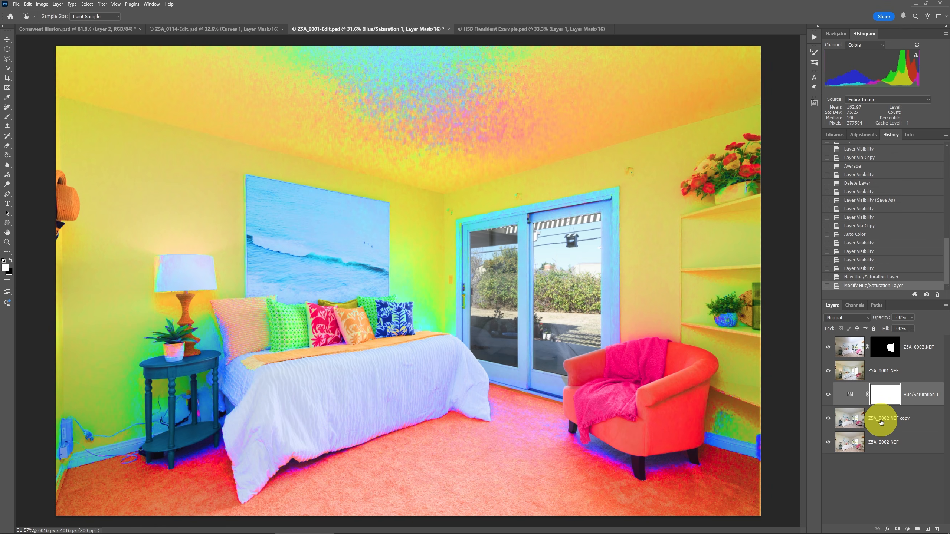
Toggle the ZSA_0002.NEF copy layer's visibility off and on to compare under the saturation boost, then hide the Hue/Saturation layer.
{"action": "left_click", "coordinate": [828, 420]}
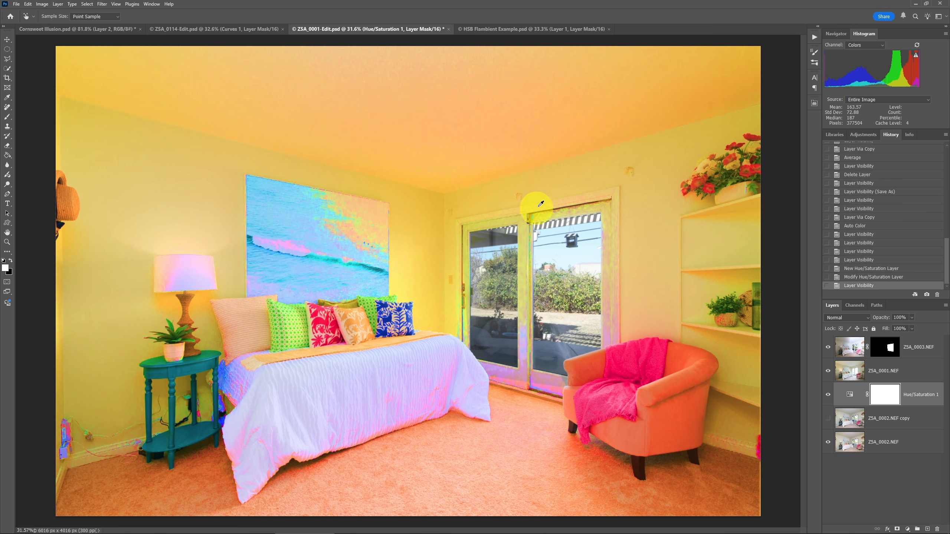
{"action": "left_click", "coordinate": [828, 418]}
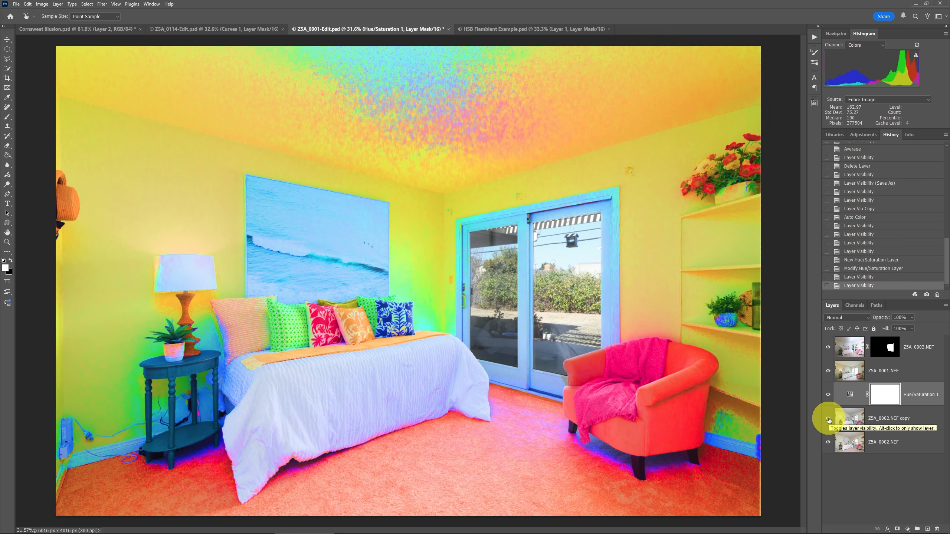
{"action": "left_click", "coordinate": [827, 395]}
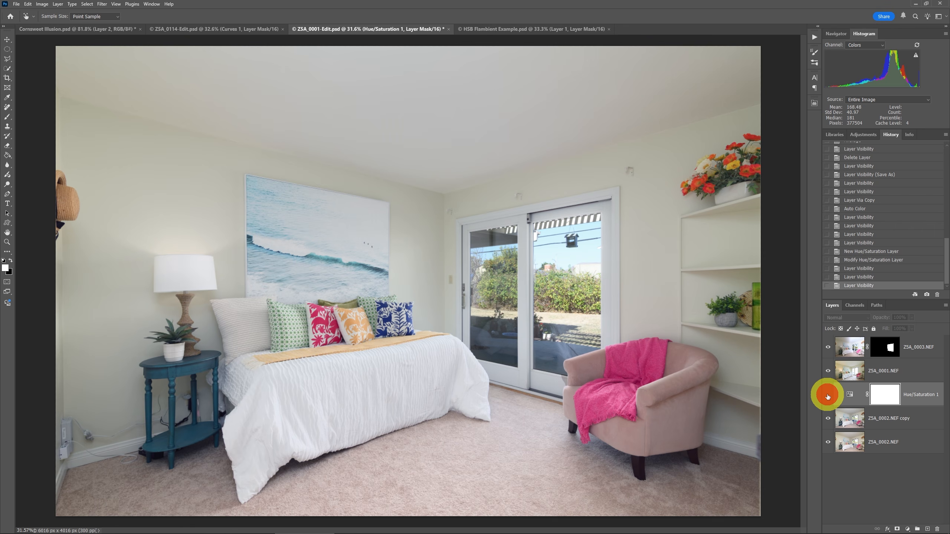
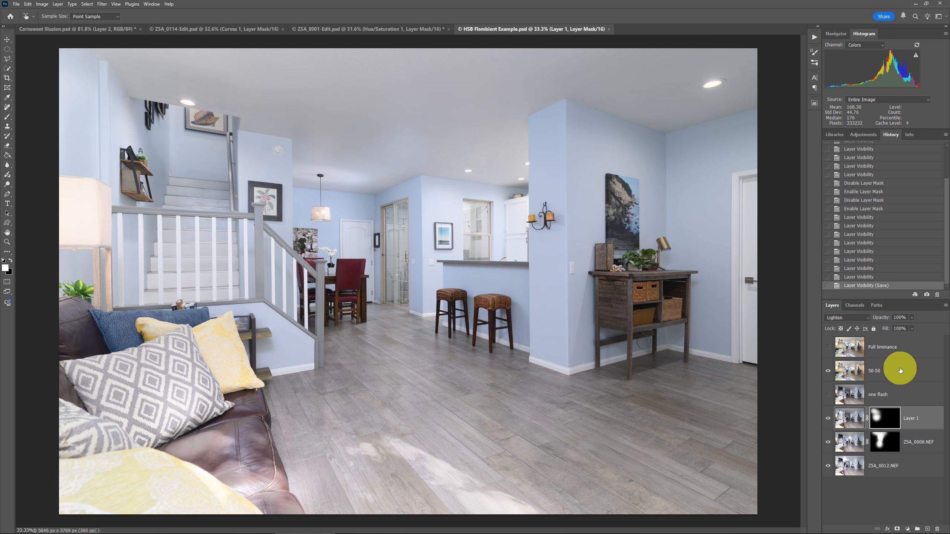
Hide the 50-50 layer and toggle Layer 1's mask off and on to compare the blend.
{"action": "mouse_move", "coordinate": [900, 370]}
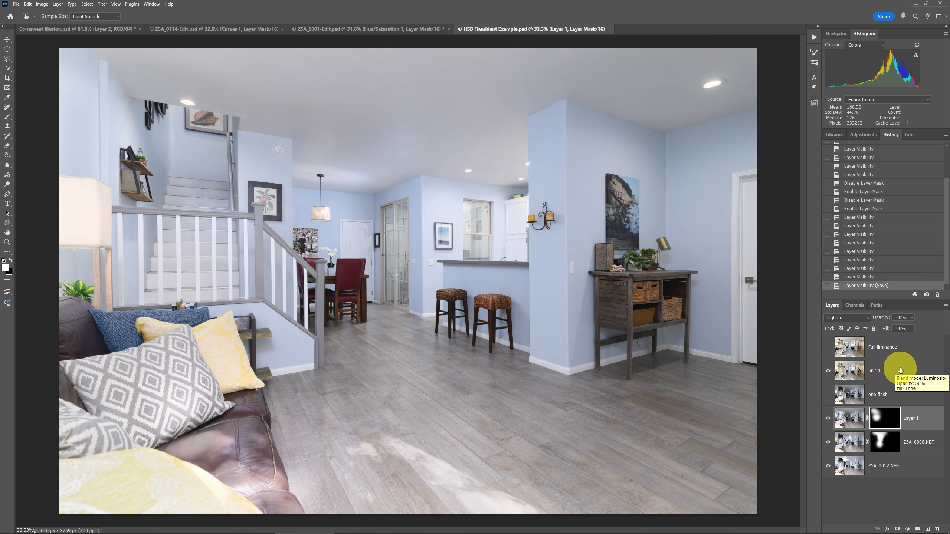
{"action": "left_click", "coordinate": [829, 372]}
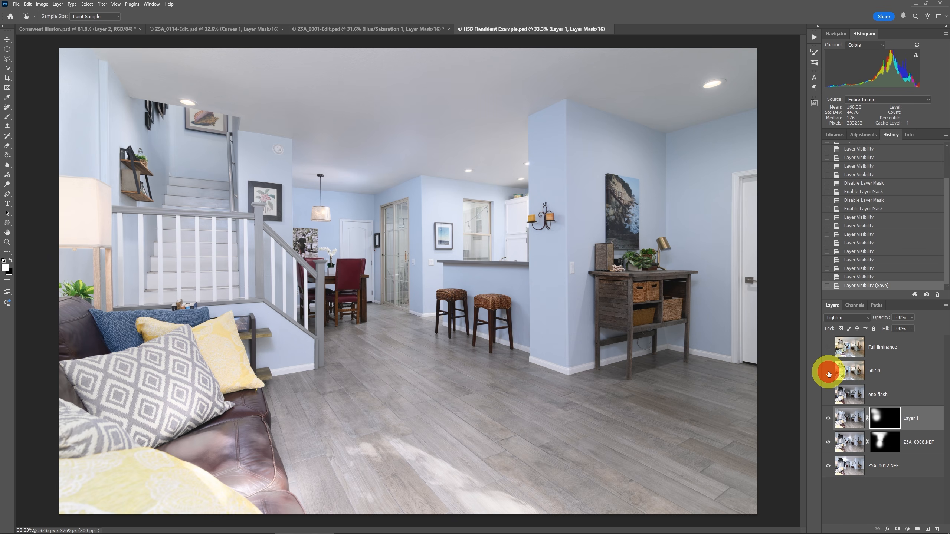
{"action": "left_click", "coordinate": [888, 419], "text": "shift"}
{"action": "left_click", "coordinate": [888, 419], "text": "shift"}
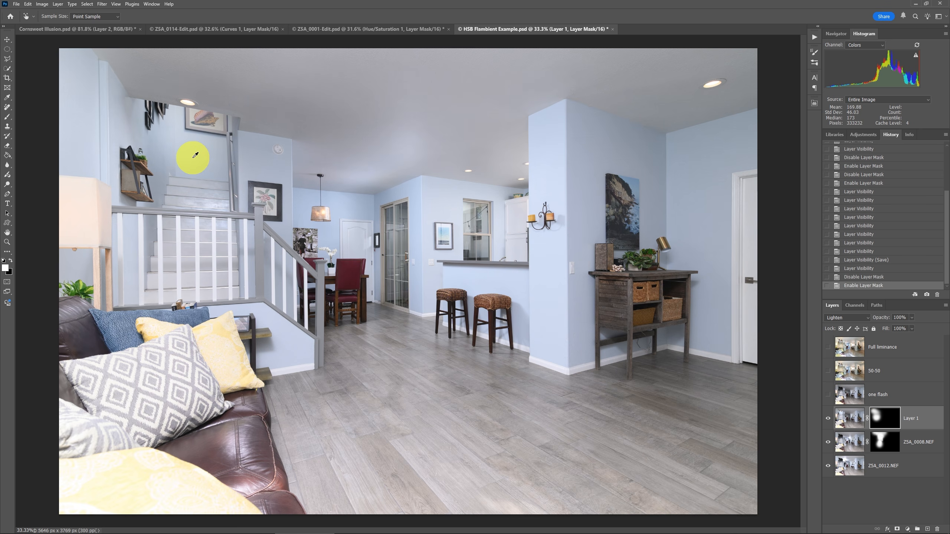
Show only the ZSA_0012.NEF base layer, then re-enable ZSA_0008.NEF and Layer 1, toggling their masks to compare each contribution.
{"action": "left_click", "coordinate": [827, 467], "text": "alt"}
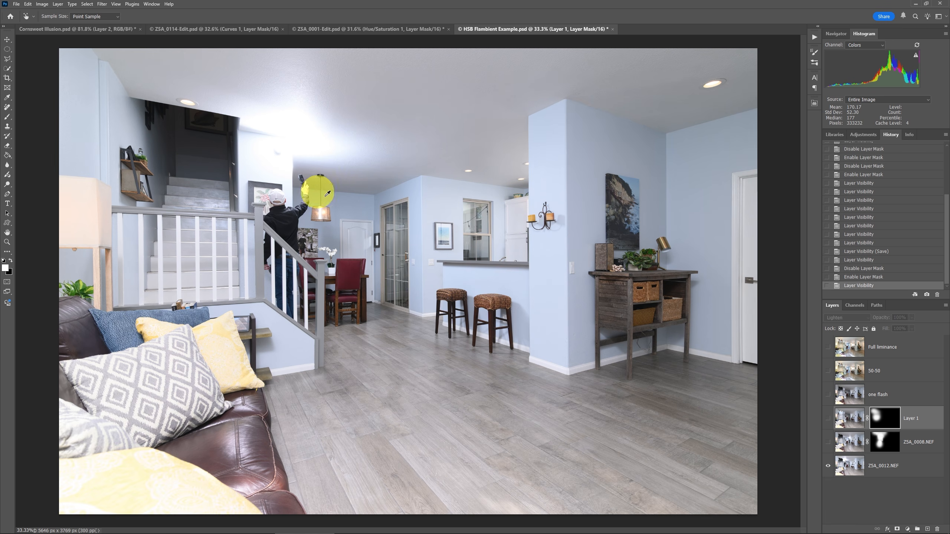
{"action": "left_click", "coordinate": [829, 443]}
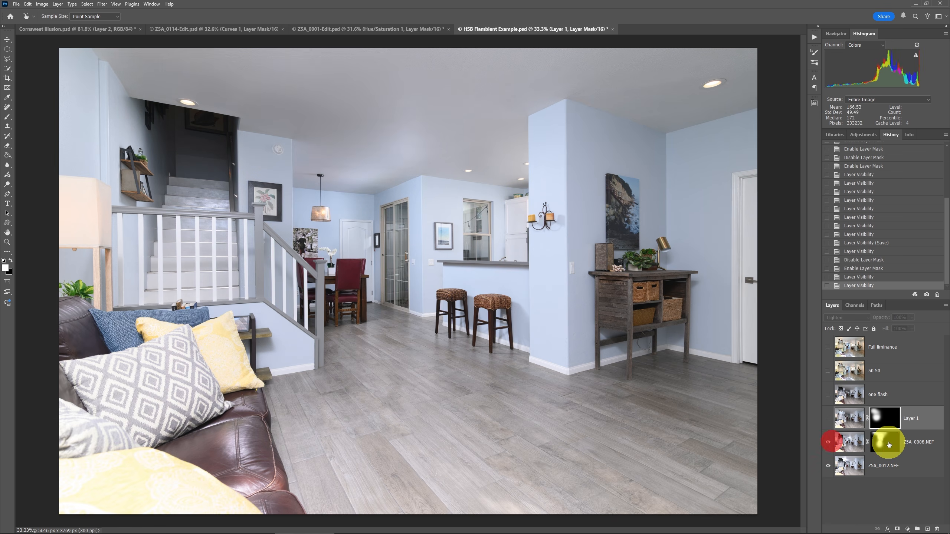
{"action": "left_click", "coordinate": [886, 442], "text": "shift"}
{"action": "left_click", "coordinate": [889, 445], "text": "shift"}
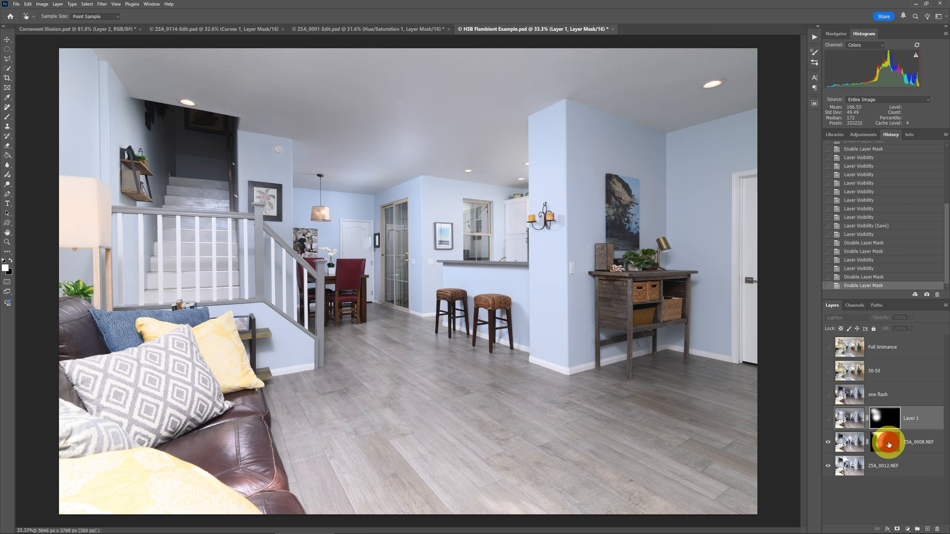
{"action": "left_click", "coordinate": [828, 418]}
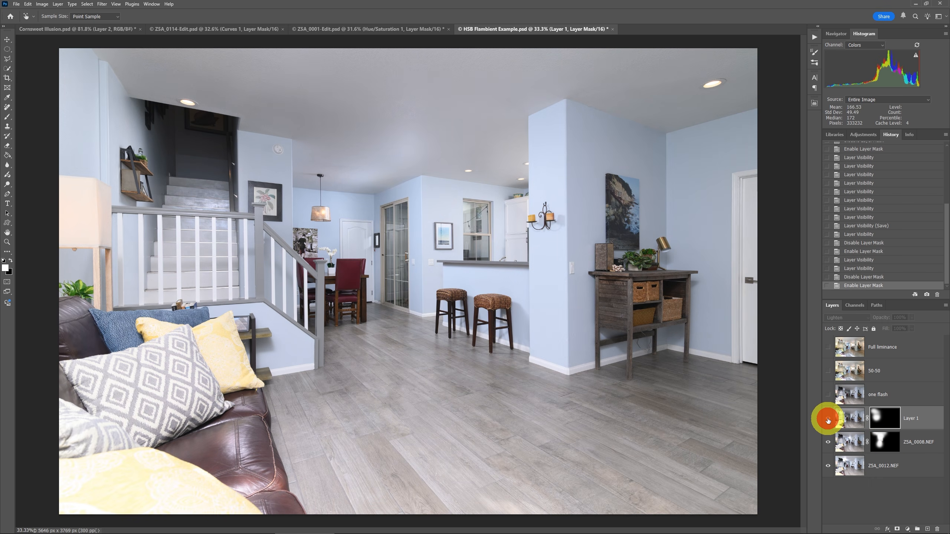
{"action": "left_click", "coordinate": [891, 418]}
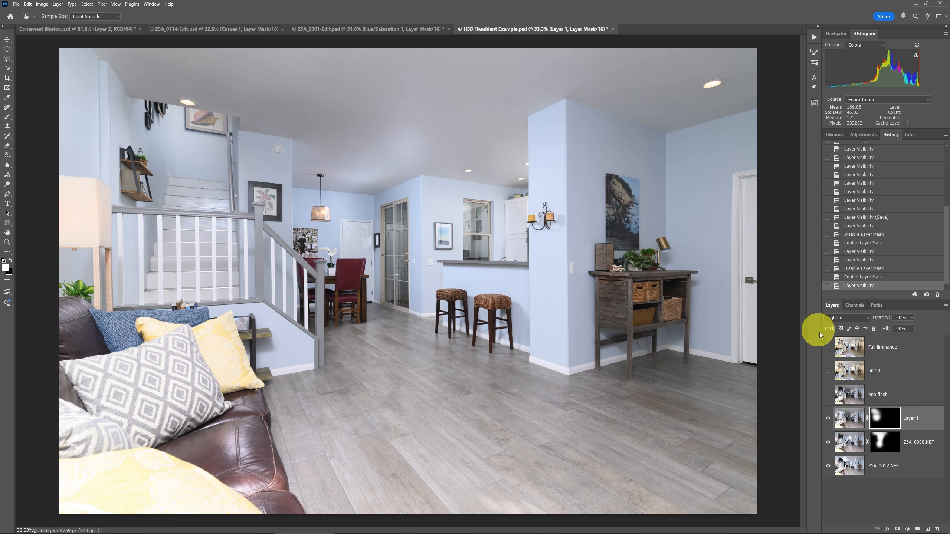
Select the 50-50 layer and toggle the 50-50, Full liminance and one flash layers to compare the flash blend variants.
{"action": "left_click", "coordinate": [828, 371]}
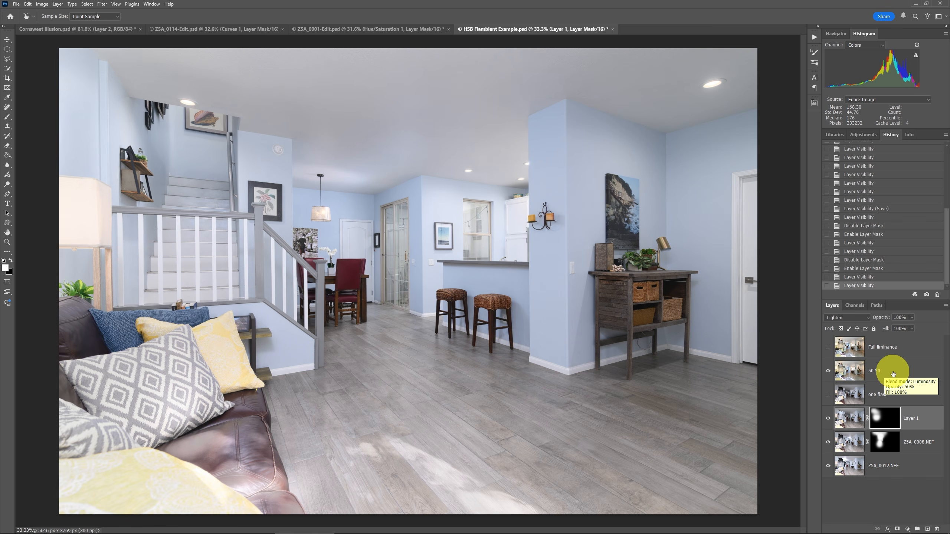
{"action": "left_click", "coordinate": [874, 370]}
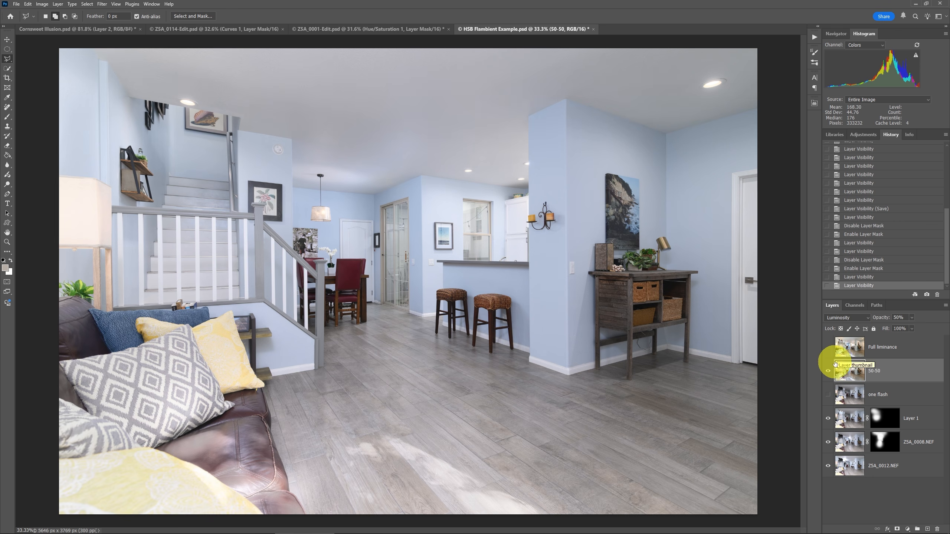
{"action": "left_click", "coordinate": [828, 372]}
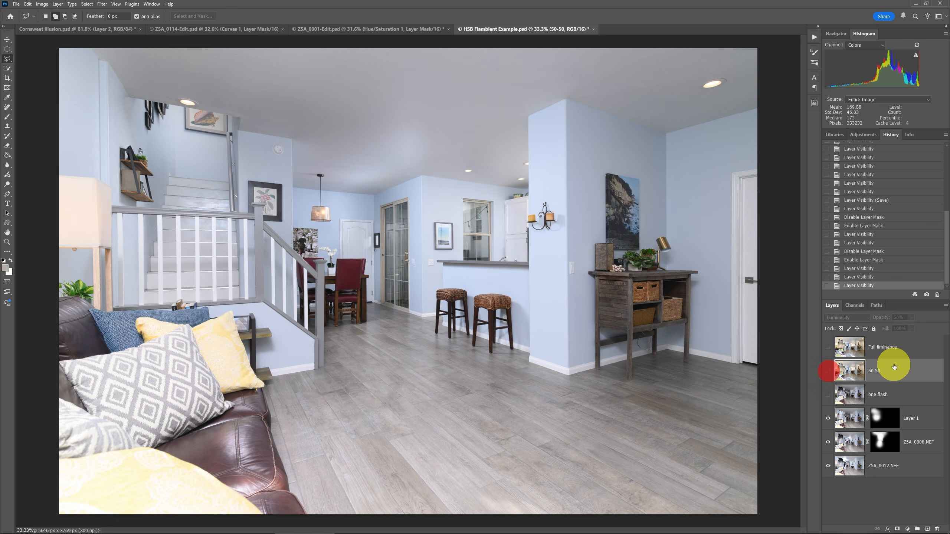
{"action": "left_click", "coordinate": [829, 347]}
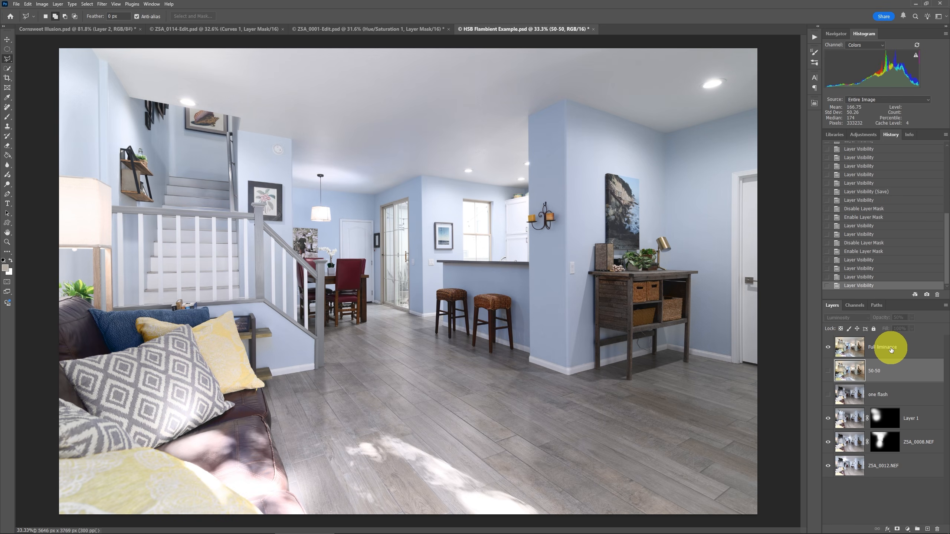
{"action": "left_click", "coordinate": [829, 348]}
{"action": "left_click", "coordinate": [829, 395]}
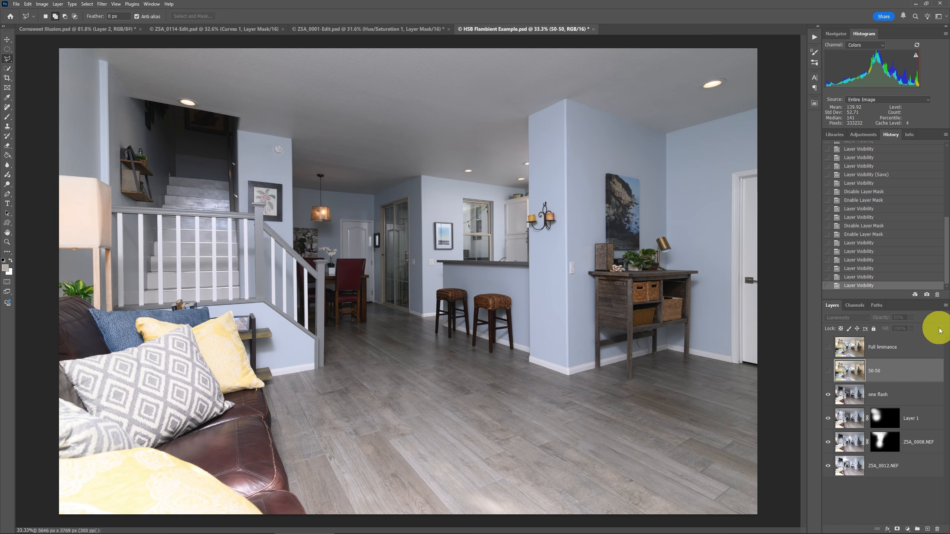
{"action": "left_click", "coordinate": [828, 347]}
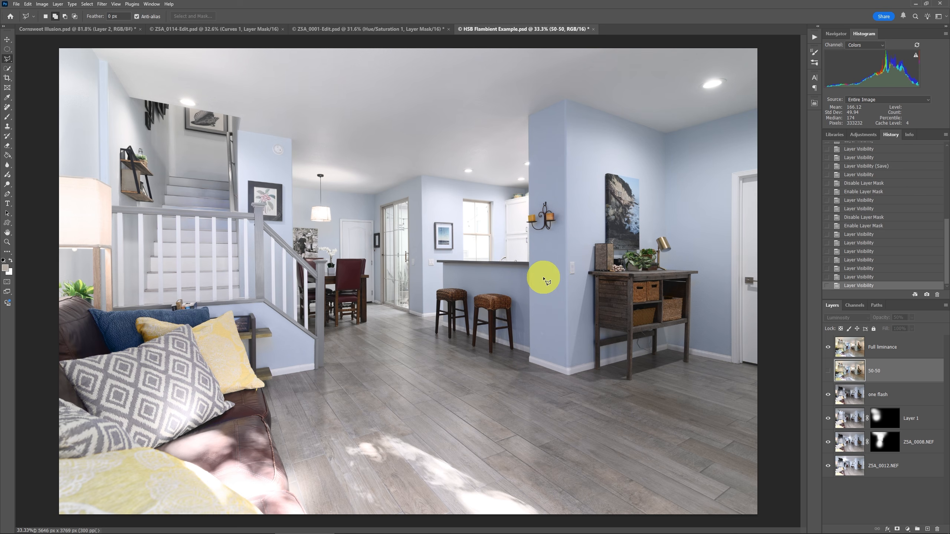
Zoom into the dining room area and toggle the one flash layer to compare the wall colour.
{"action": "key", "text": "z"}
{"action": "left_click", "coordinate": [409, 191]}
{"action": "left_click", "coordinate": [404, 195]}
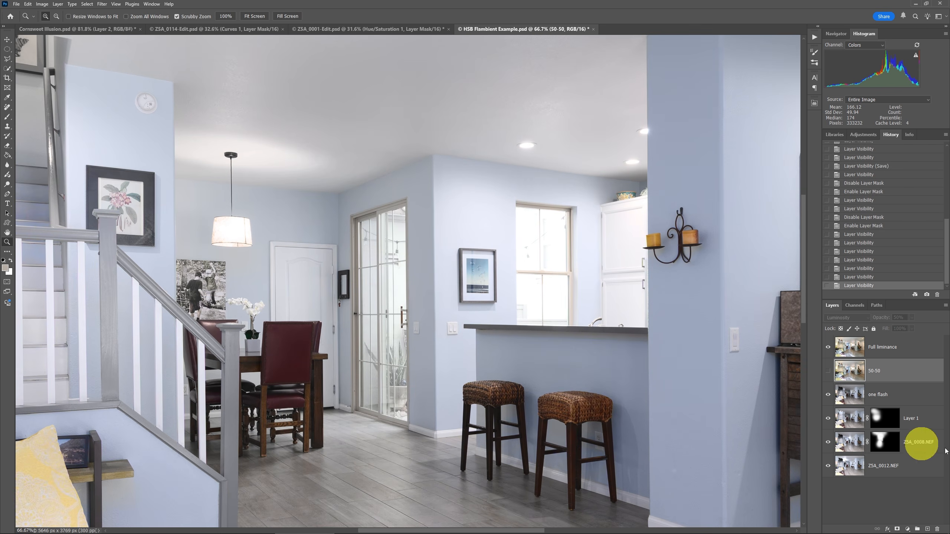
{"action": "left_click", "coordinate": [829, 397]}
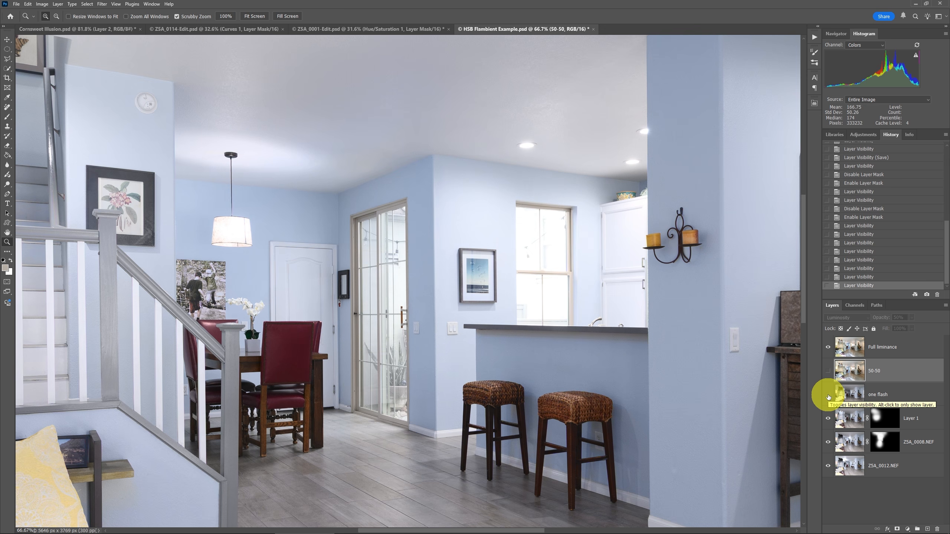
{"action": "left_click", "coordinate": [828, 395]}
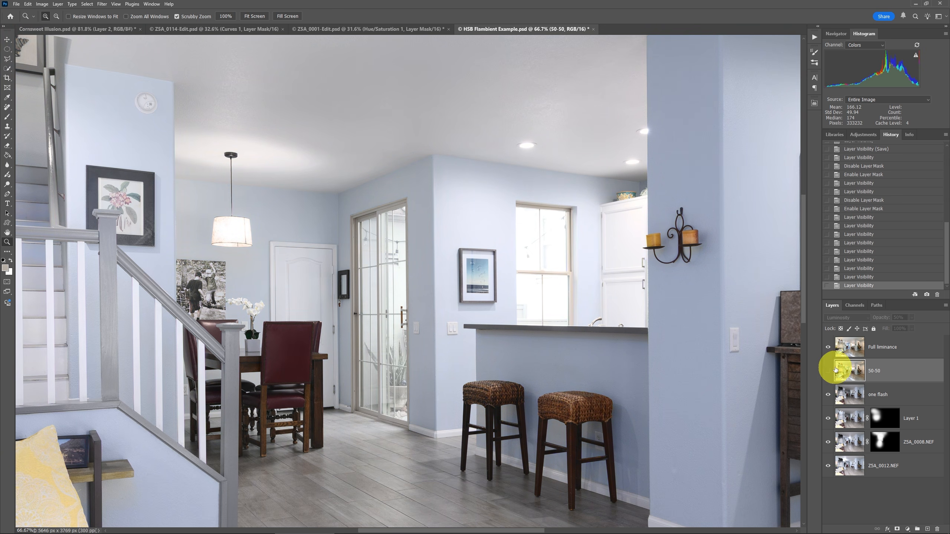
Select the Full liminance layer and sample the dining room wall colour with the foreground colour picker, then cancel.
{"action": "left_click", "coordinate": [848, 343]}
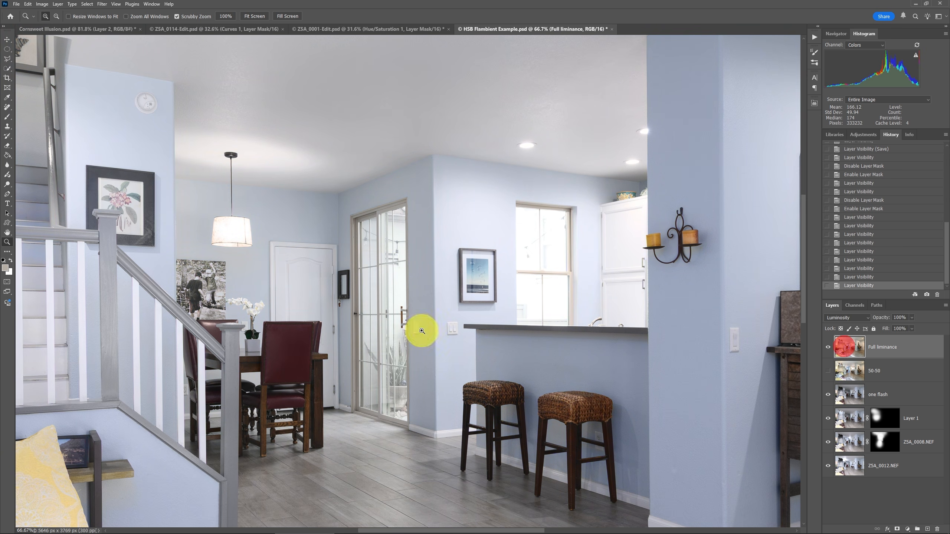
{"action": "left_click", "coordinate": [5, 271]}
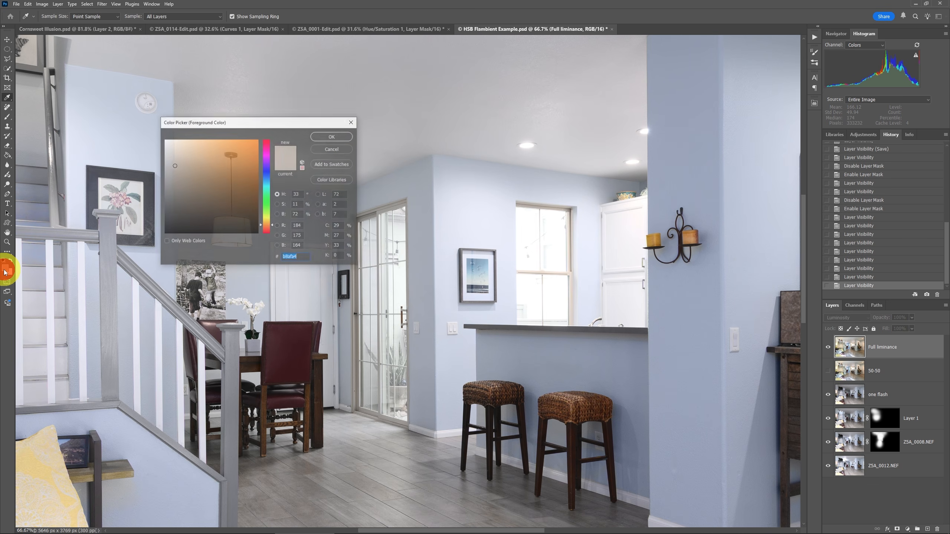
{"action": "left_click", "coordinate": [412, 193]}
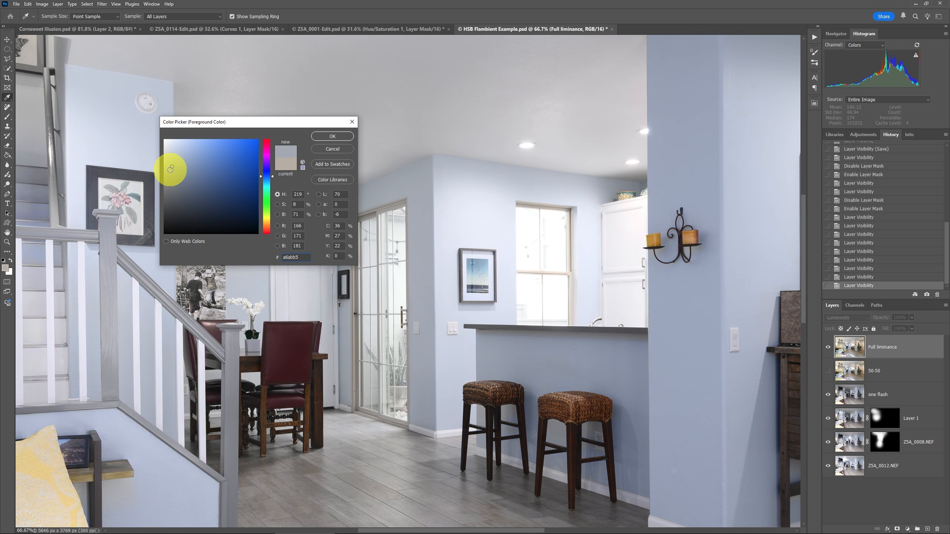
{"action": "left_click", "coordinate": [333, 149]}
Hide the one flash layer and sample the same wall colour again with the foreground colour picker.
{"action": "key", "text": "z"}
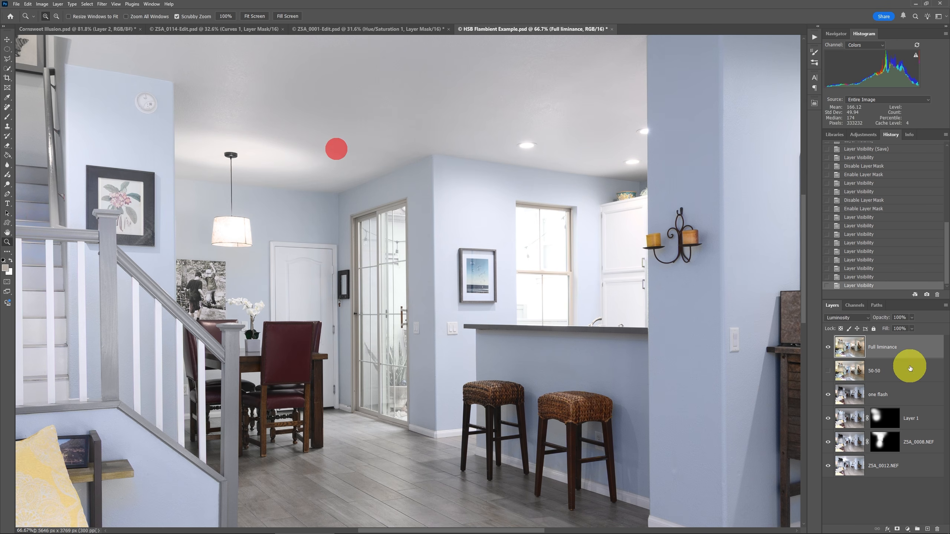
{"action": "left_click", "coordinate": [830, 397]}
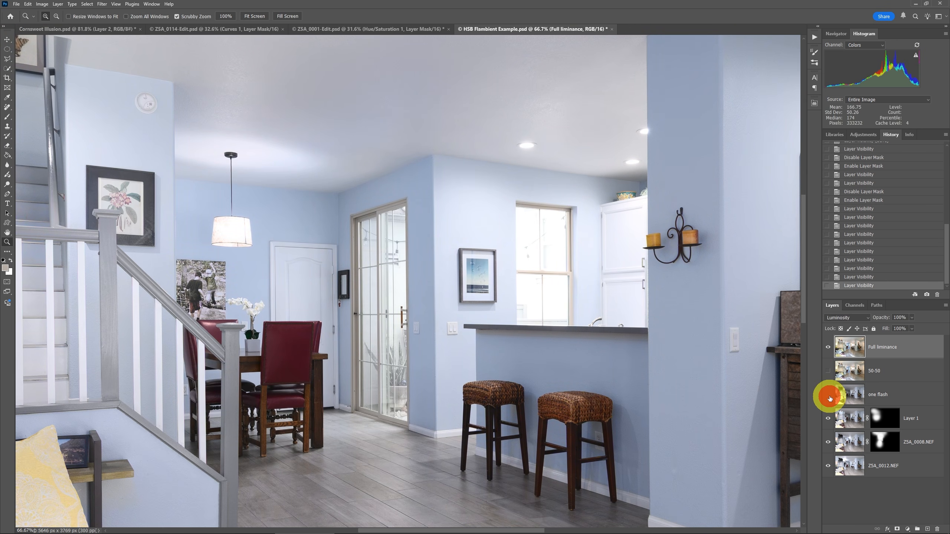
{"action": "left_click", "coordinate": [848, 353]}
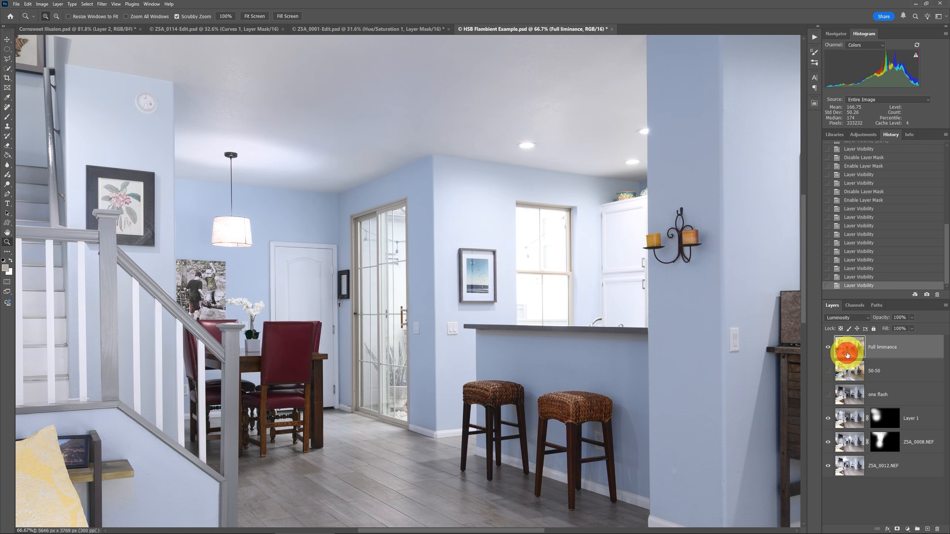
{"action": "left_click", "coordinate": [5, 267]}
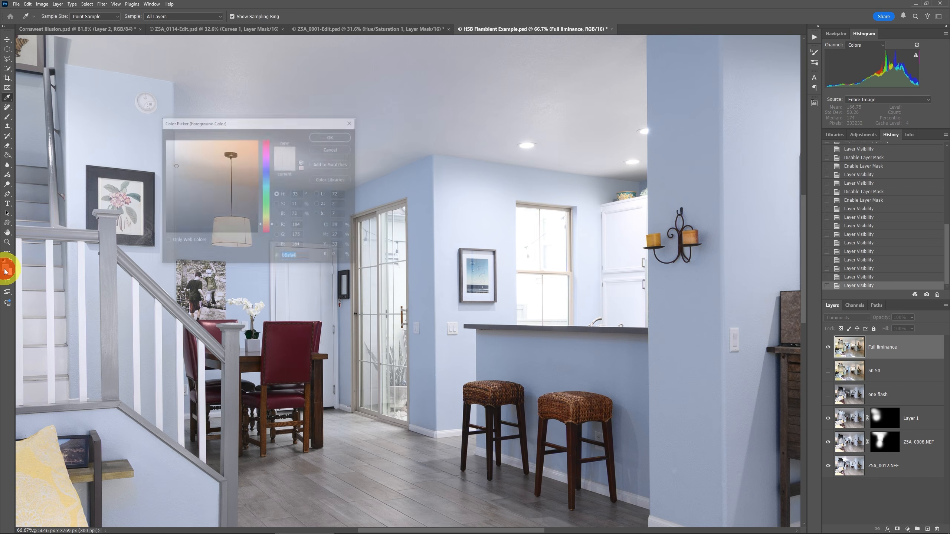
{"action": "left_click", "coordinate": [409, 195]}
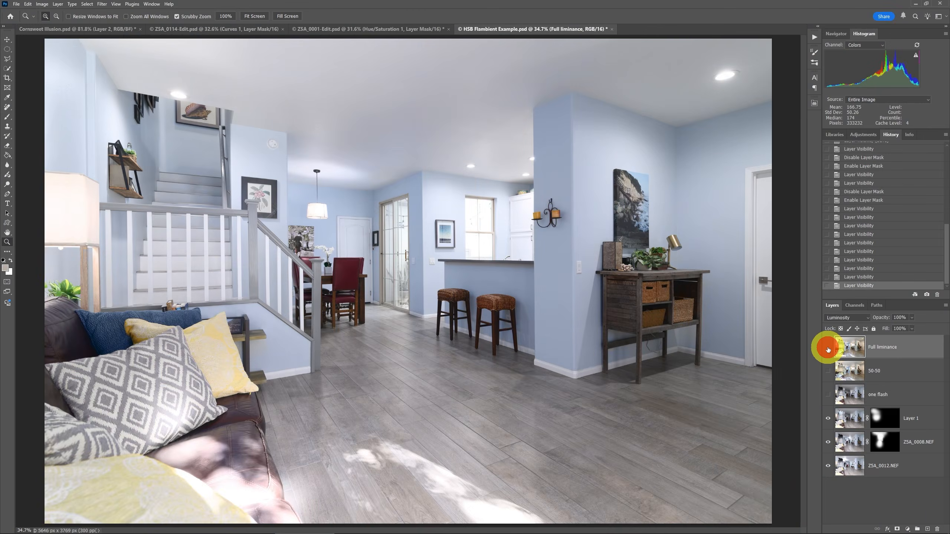
Toggle the 50-50, one flash and Full liminance layers at full view to compare the blend results.
{"action": "left_click", "coordinate": [830, 372]}
{"action": "left_click", "coordinate": [828, 371]}
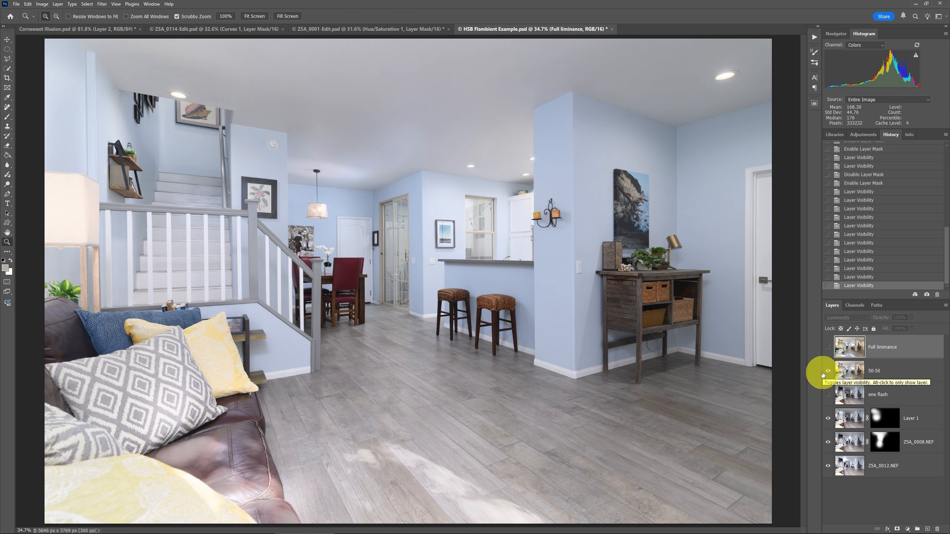
{"action": "left_click", "coordinate": [828, 396]}
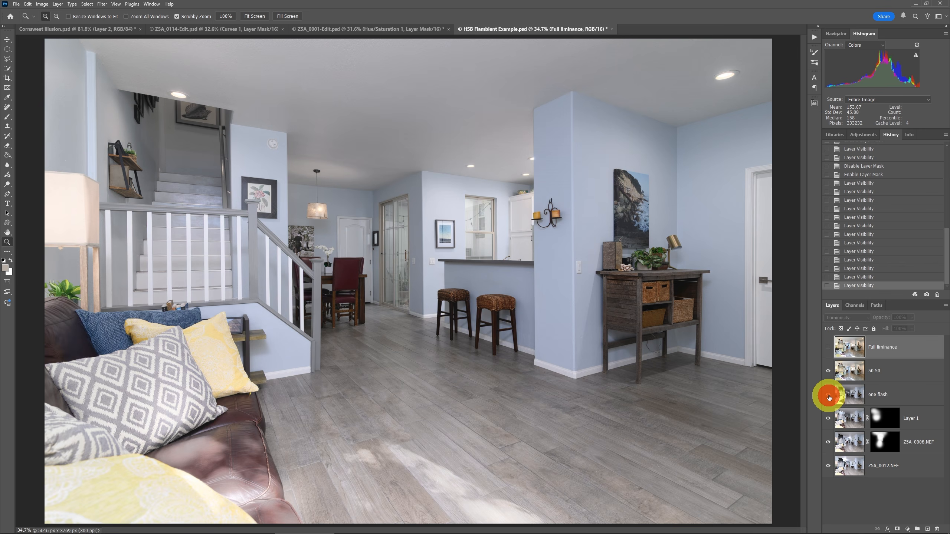
{"action": "left_click", "coordinate": [833, 349]}
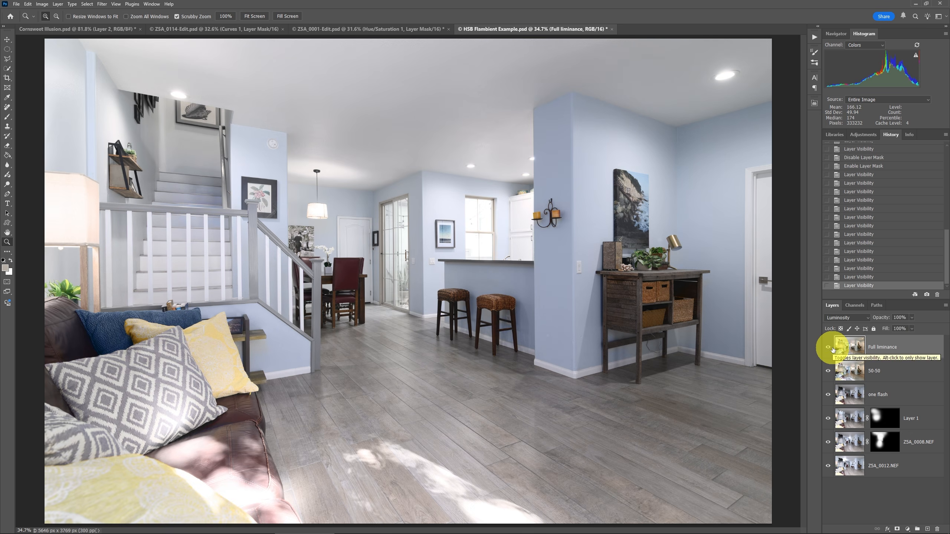
{"action": "left_click", "coordinate": [829, 347]}
{"action": "left_click", "coordinate": [830, 373]}
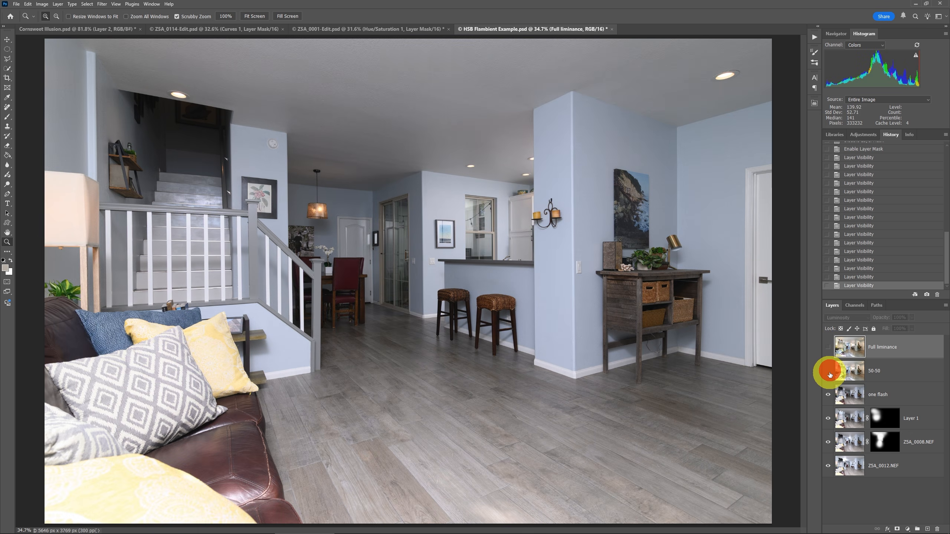
{"action": "left_click", "coordinate": [829, 396]}
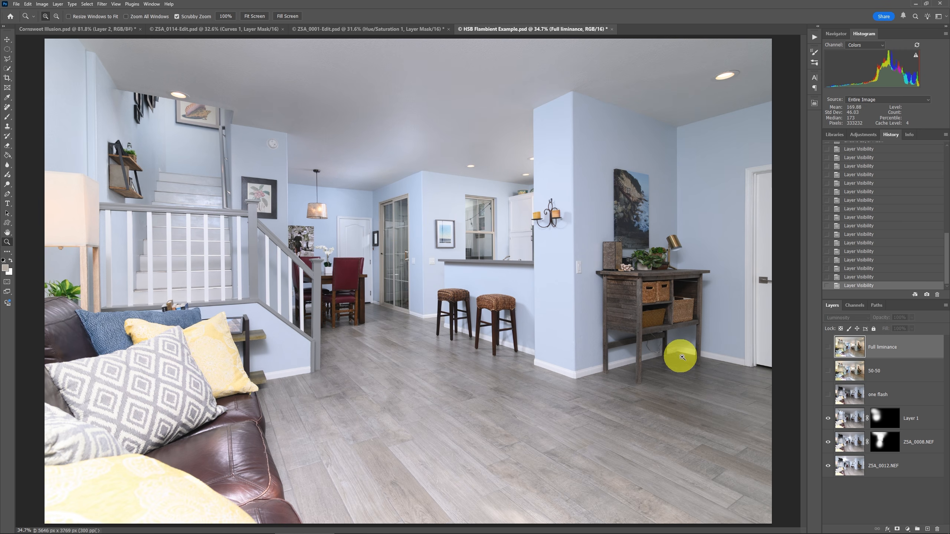
{"action": "left_click", "coordinate": [830, 372]}
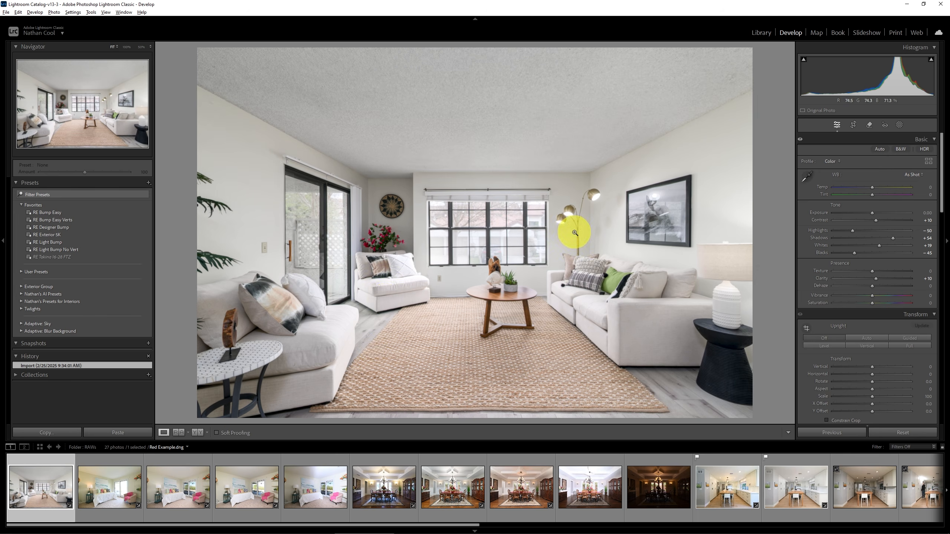
Switch to Lightroom and temporarily boost the living room photo's Saturation to +100 to inspect colour casts, then reset it.
{"action": "left_click", "coordinate": [385, 243]}
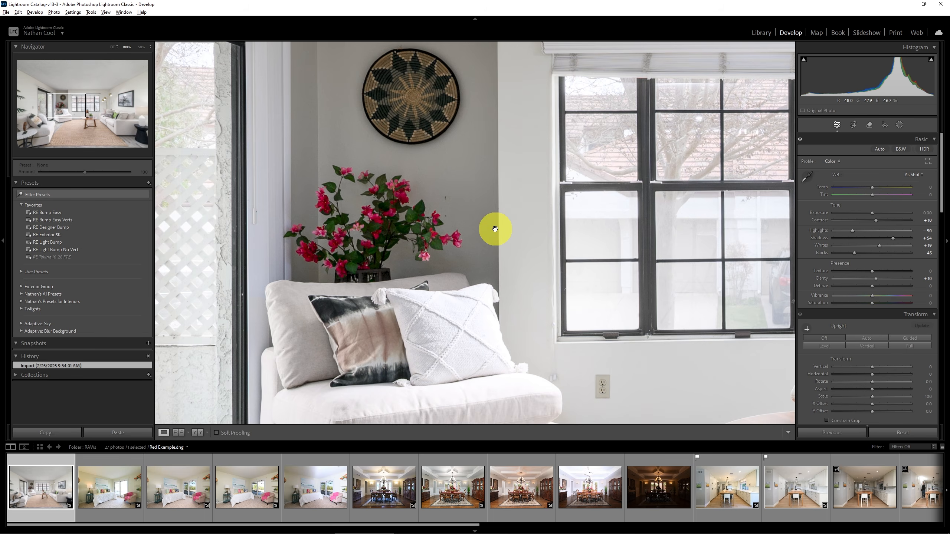
{"action": "left_click_drag", "start_coordinate": [473, 227], "coordinate": [509, 223]}
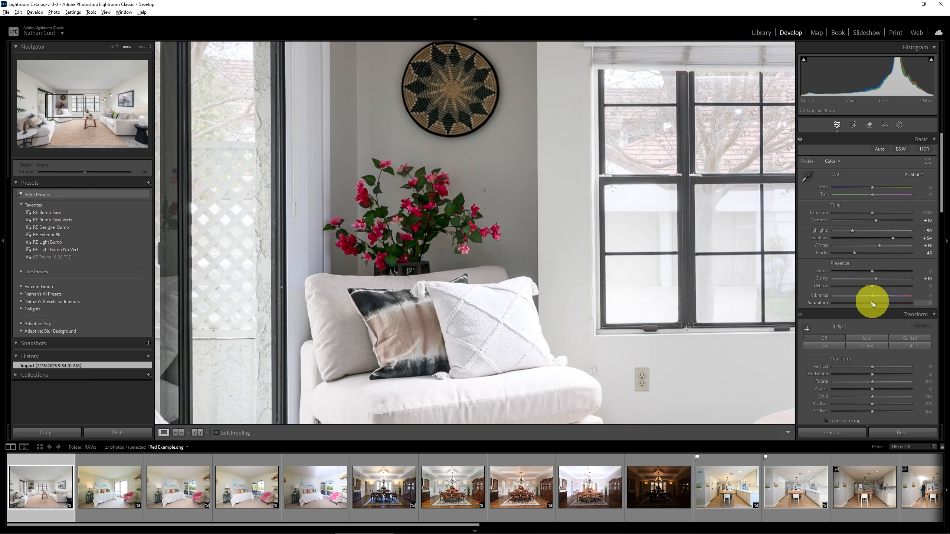
{"action": "left_click_drag", "start_coordinate": [873, 304], "coordinate": [925, 306]}
{"action": "left_click_drag", "start_coordinate": [881, 306], "coordinate": [921, 306]}
{"action": "left_click", "coordinate": [567, 264]}
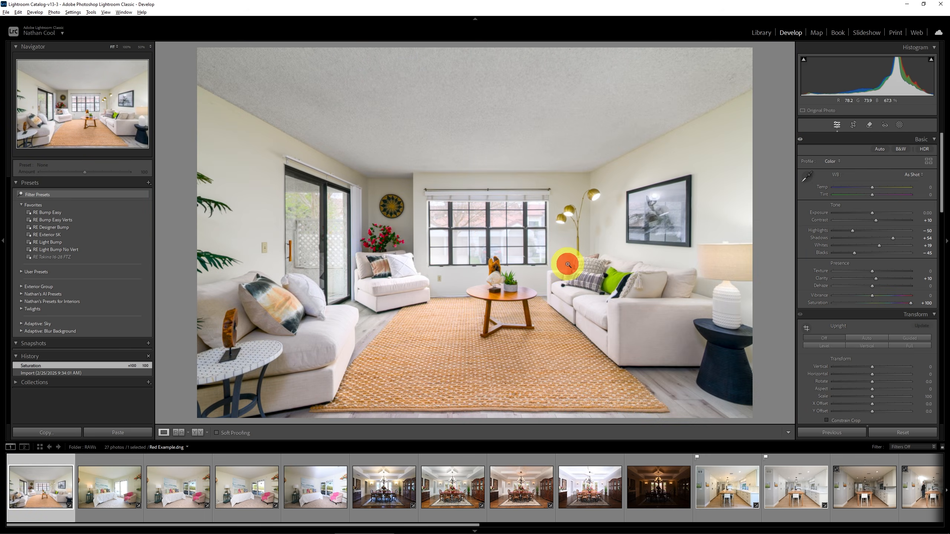
{"action": "double_click", "coordinate": [910, 304]}
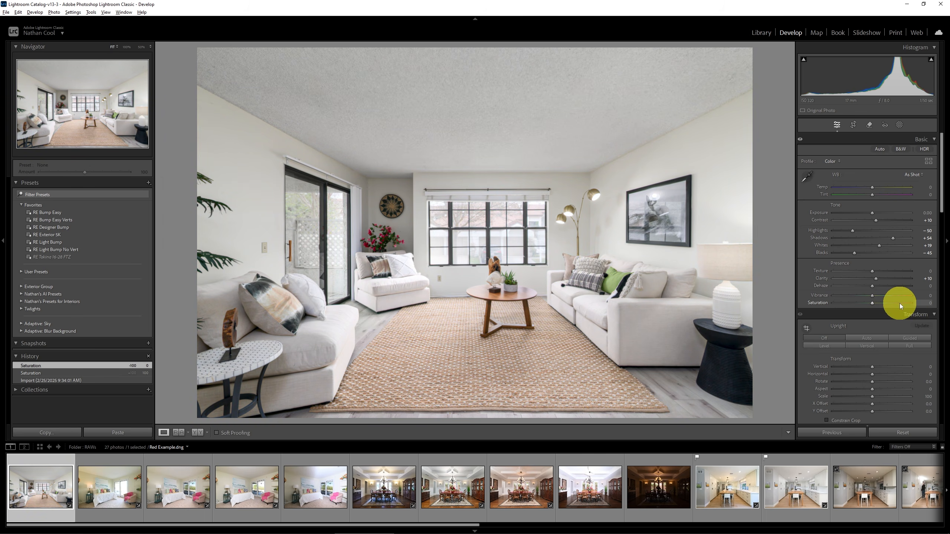
Temporarily raise Saturation and then Vibrance to +100 to inspect colour casts, resetting each afterwards.
{"action": "left_click_drag", "start_coordinate": [873, 303], "coordinate": [924, 303]}
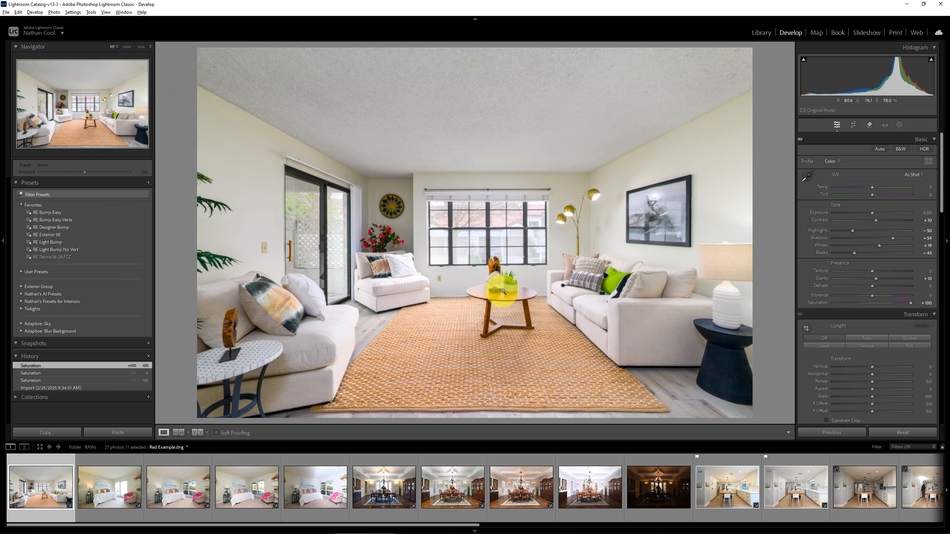
{"action": "double_click", "coordinate": [911, 304]}
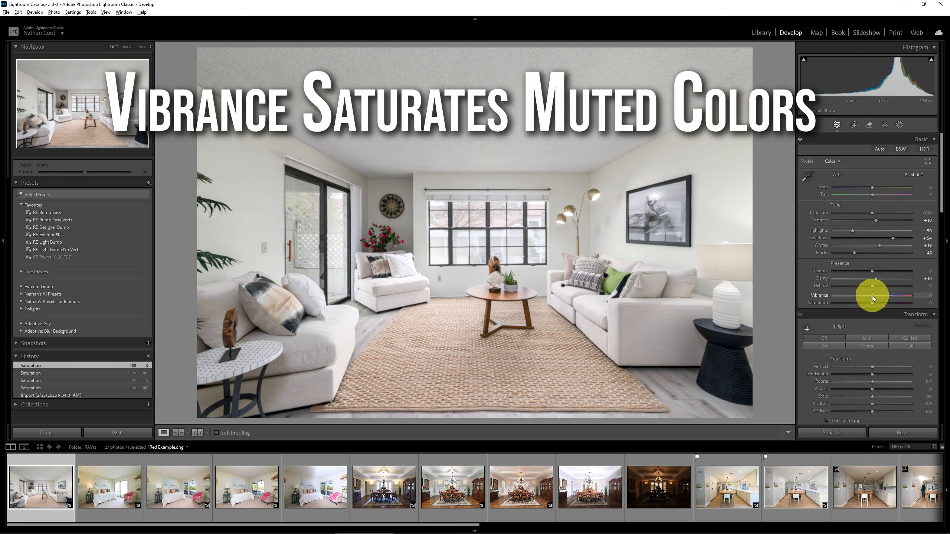
{"action": "left_click_drag", "start_coordinate": [871, 296], "coordinate": [936, 299]}
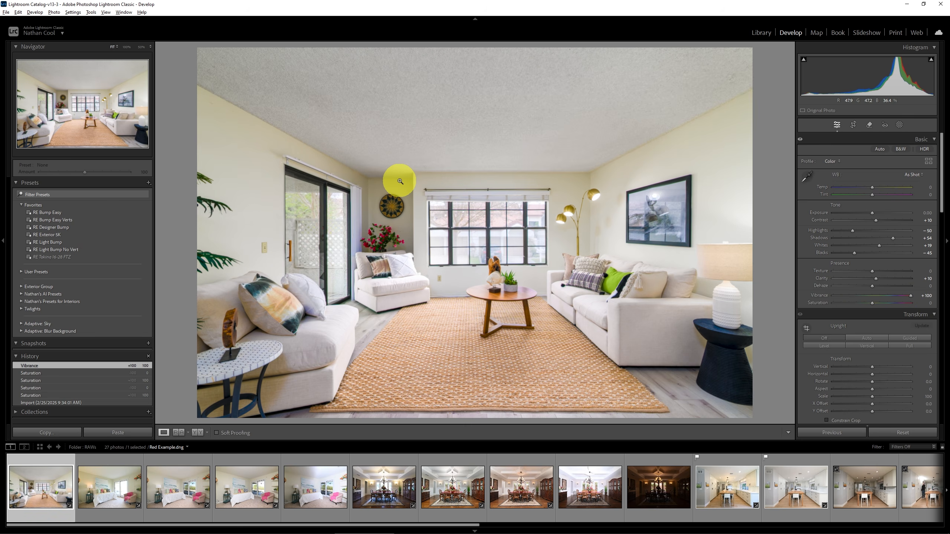
{"action": "left_click", "coordinate": [385, 239]}
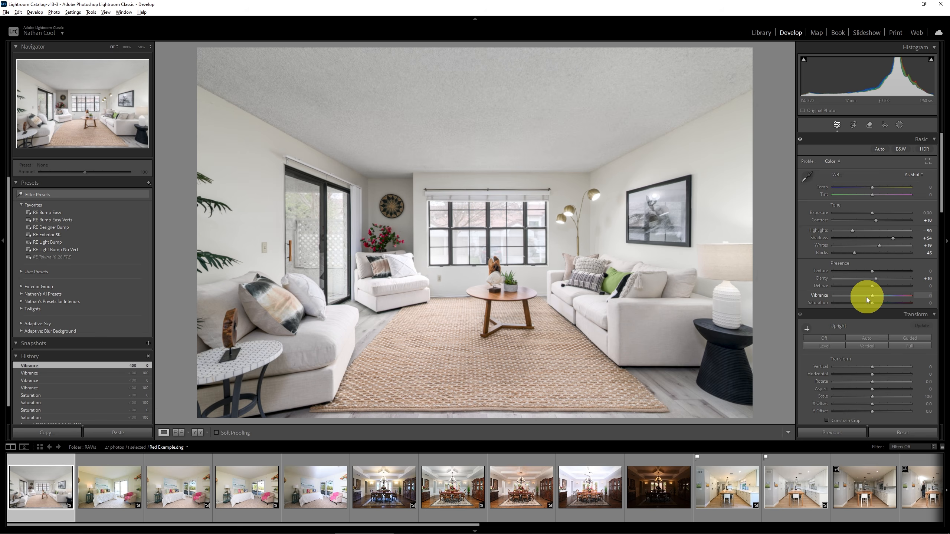
Set Blacks to -98, Contrast to +81, Clarity to +44 and Whites to +31 to show added contrast boosting colour.
{"action": "left_click", "coordinate": [834, 254]}
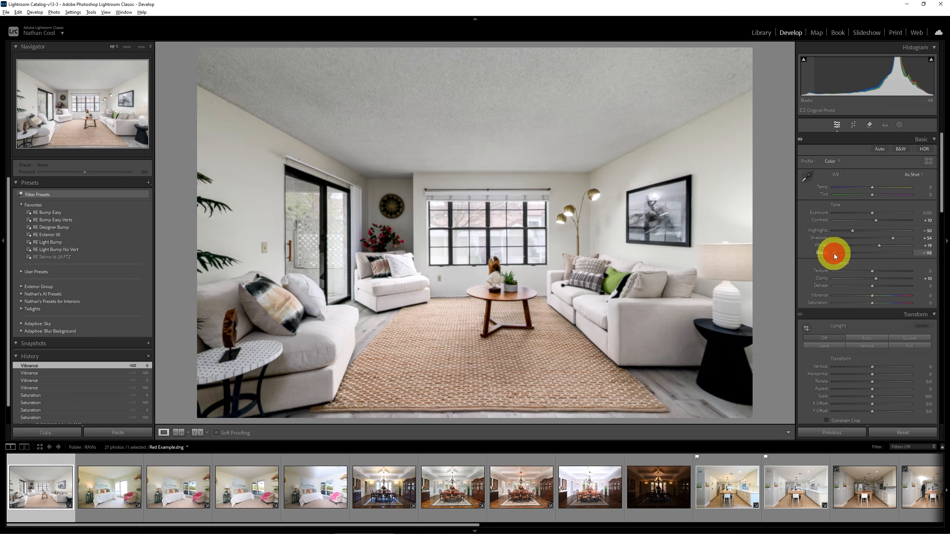
{"action": "left_click", "coordinate": [892, 220]}
{"action": "left_click", "coordinate": [890, 279]}
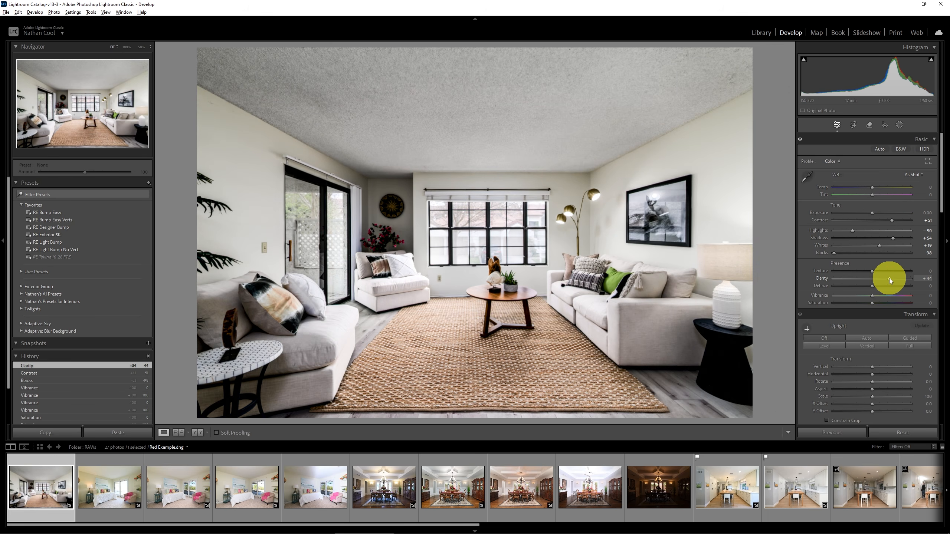
{"action": "left_click_drag", "start_coordinate": [880, 246], "coordinate": [885, 246]}
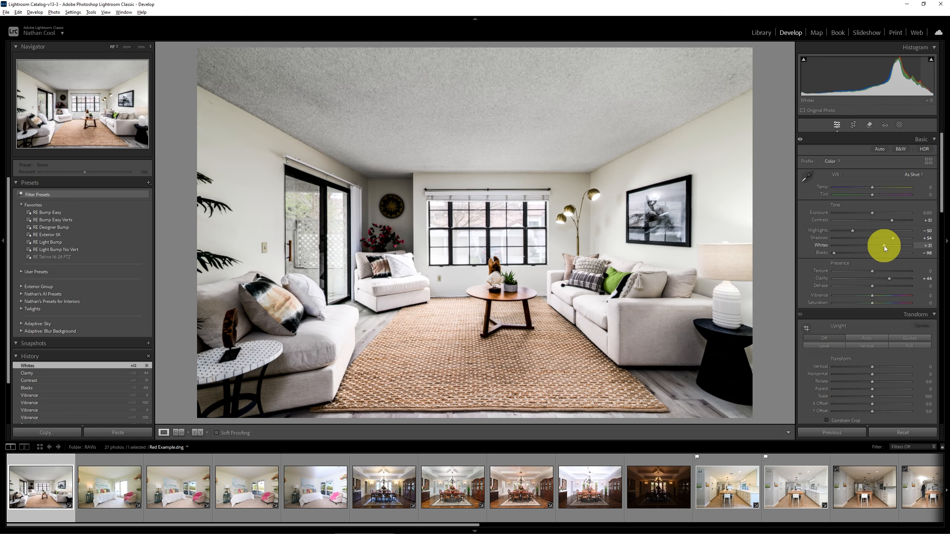
Compare the original import history state with the Whites state, return to the import state and set Blacks to -100.
{"action": "scroll", "coordinate": [77, 381], "scroll_direction": "down", "scroll_amount": 1}
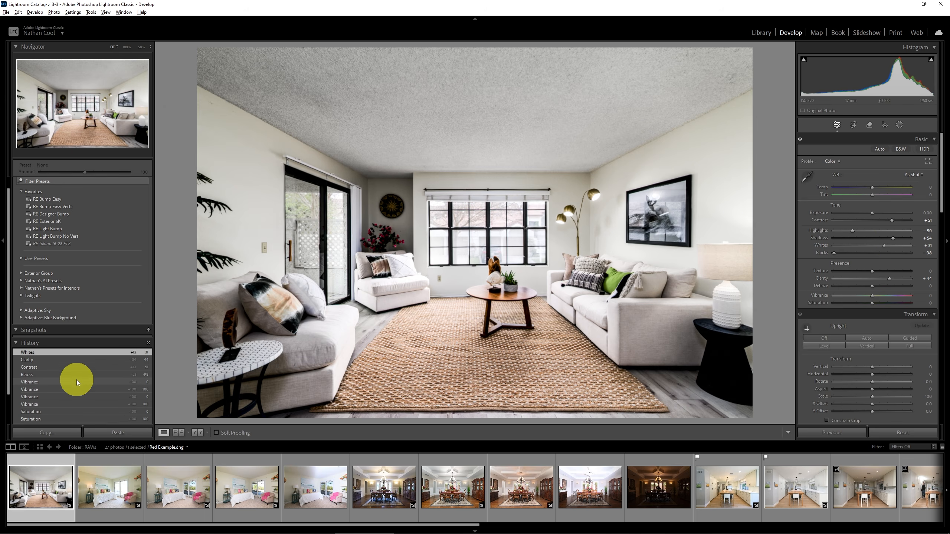
{"action": "scroll", "coordinate": [76, 380], "scroll_direction": "down", "scroll_amount": 3}
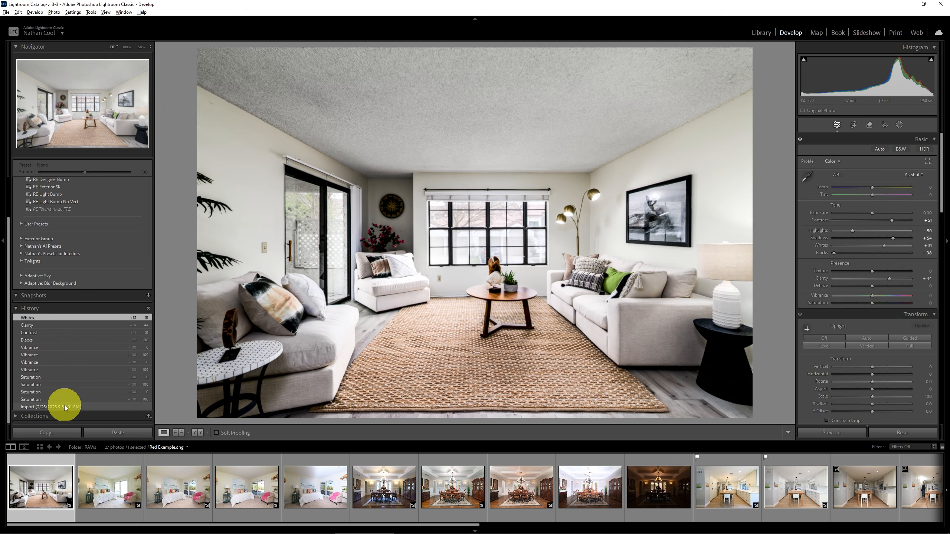
{"action": "left_click", "coordinate": [64, 407]}
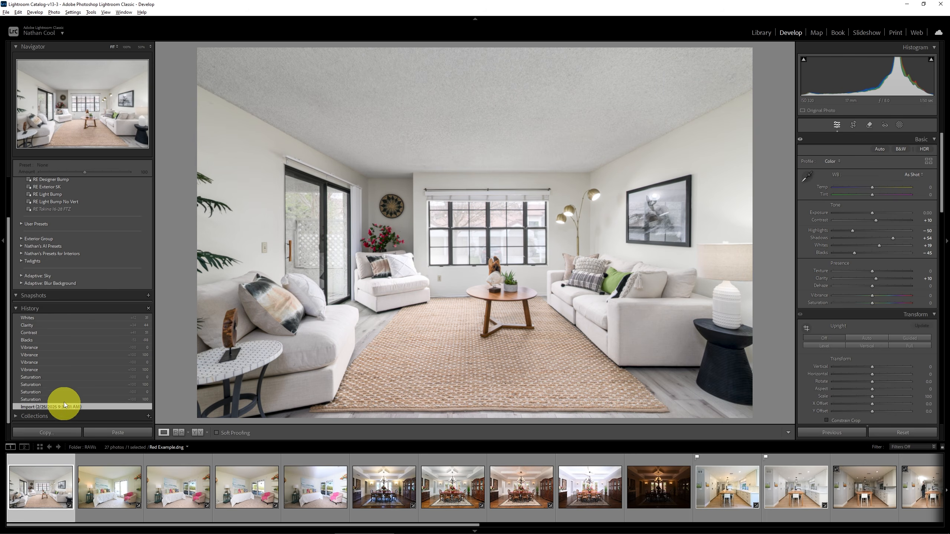
{"action": "left_click", "coordinate": [45, 318]}
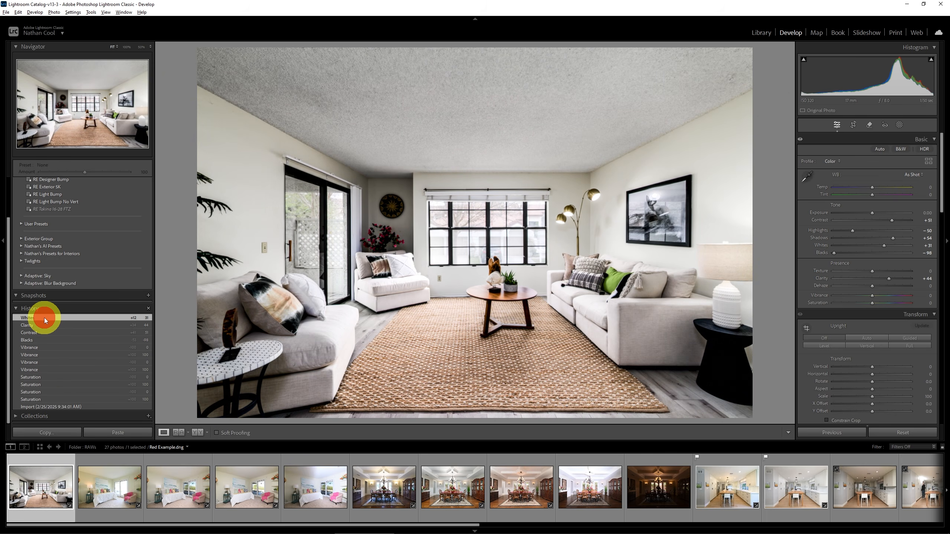
{"action": "left_click", "coordinate": [56, 408]}
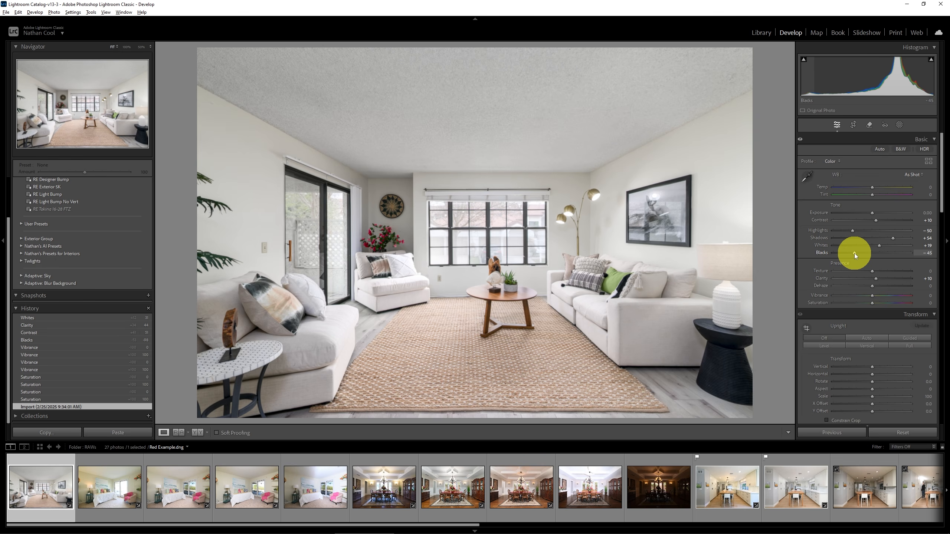
{"action": "left_click_drag", "start_coordinate": [855, 256], "coordinate": [826, 256]}
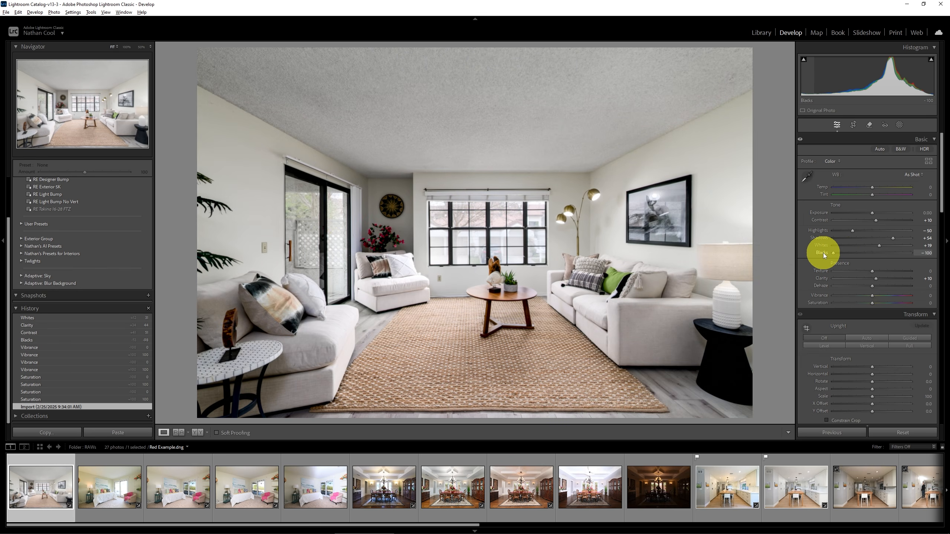